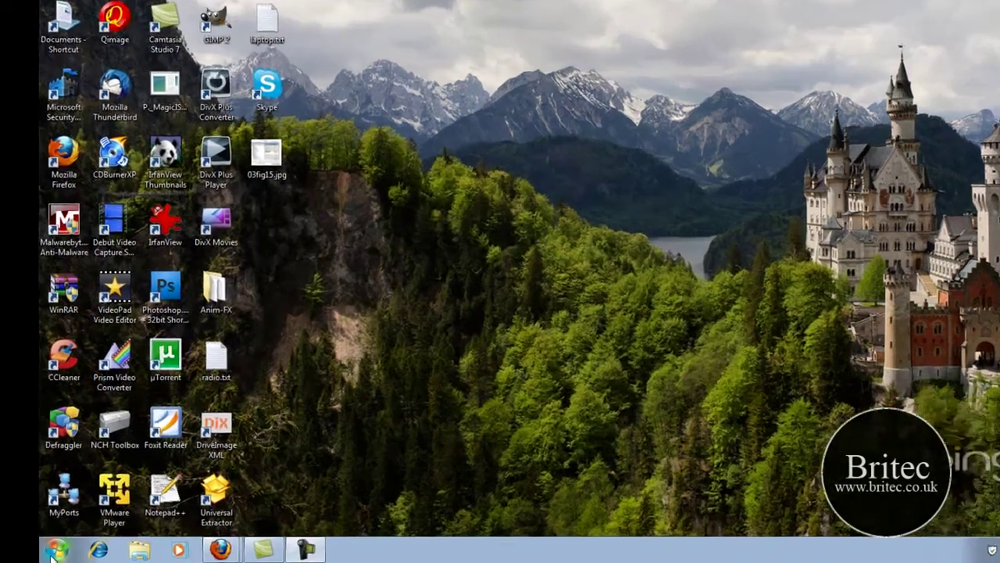
Find sysdm.cpl through the Windows search and run it to open System Properties
{"action": "left_click", "coordinate": [64, 553]}
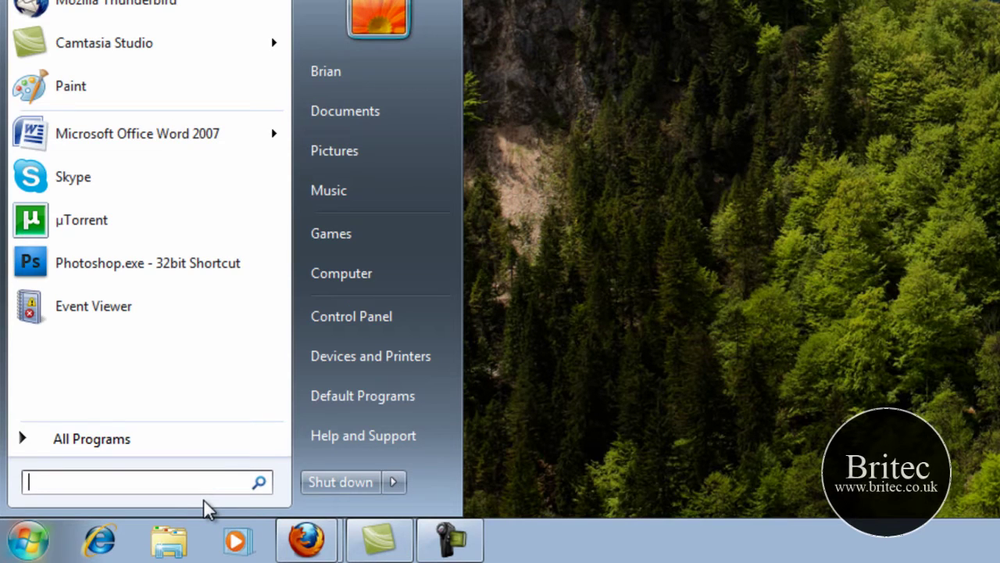
{"action": "type", "text": "sys"}
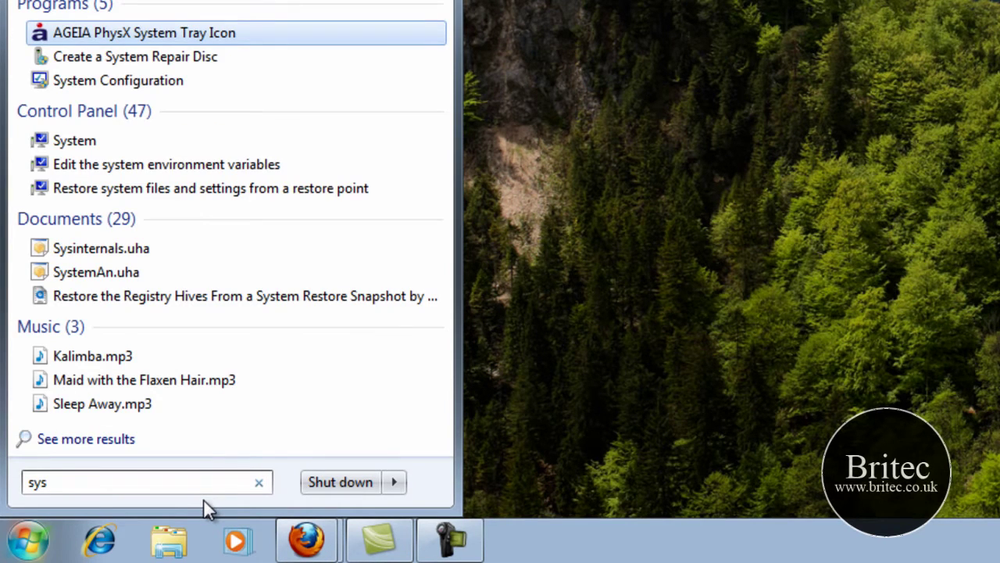
{"action": "type", "text": "dm"}
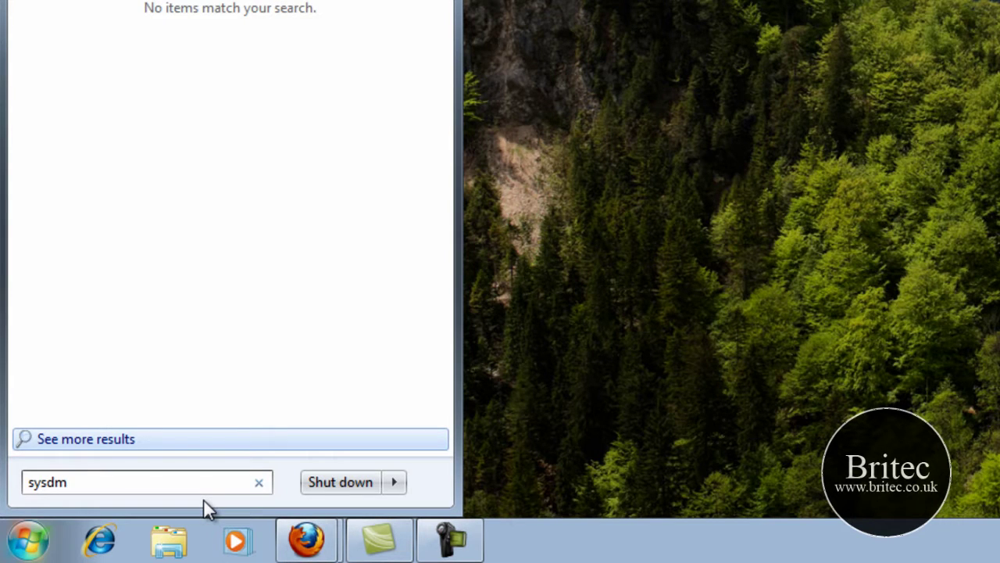
{"action": "type", "text": ".cpl"}
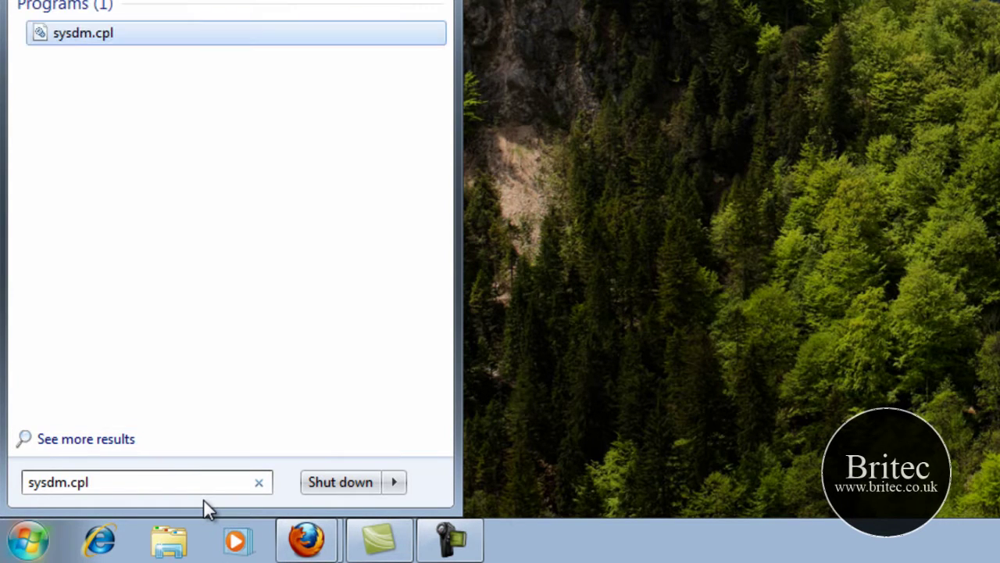
{"action": "left_click", "coordinate": [79, 35]}
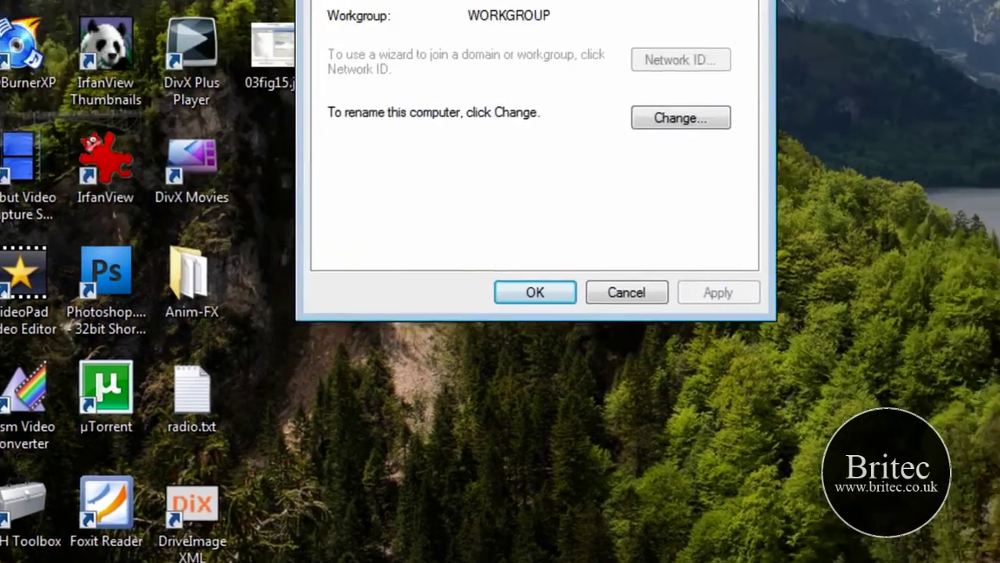
Move the System Properties dialog aside and open Device Manager from the hardware settings
{"action": "left_click", "coordinate": [639, 60]}
{"action": "left_click", "coordinate": [338, 61]}
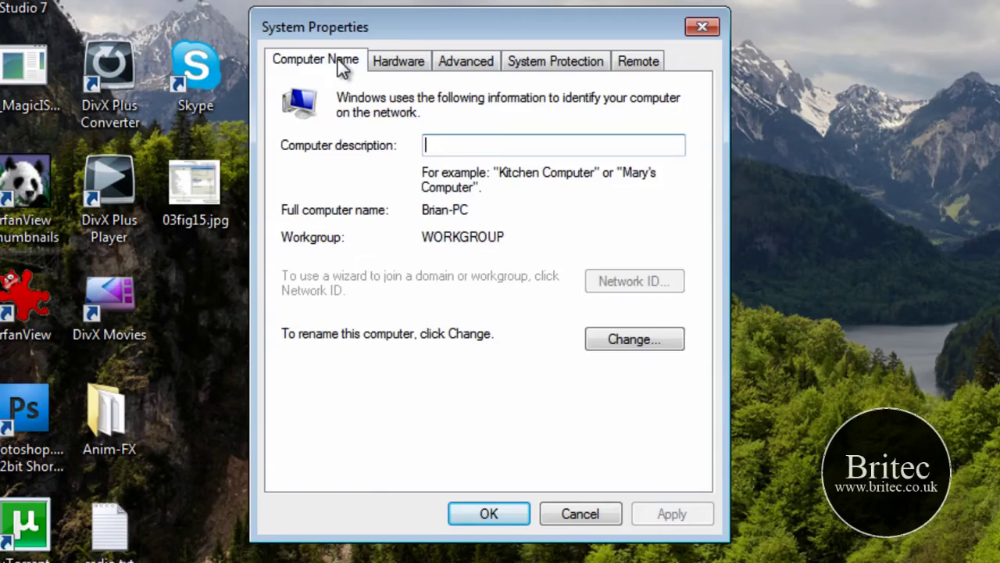
{"action": "left_click_drag", "start_coordinate": [357, 38], "coordinate": [480, 34]}
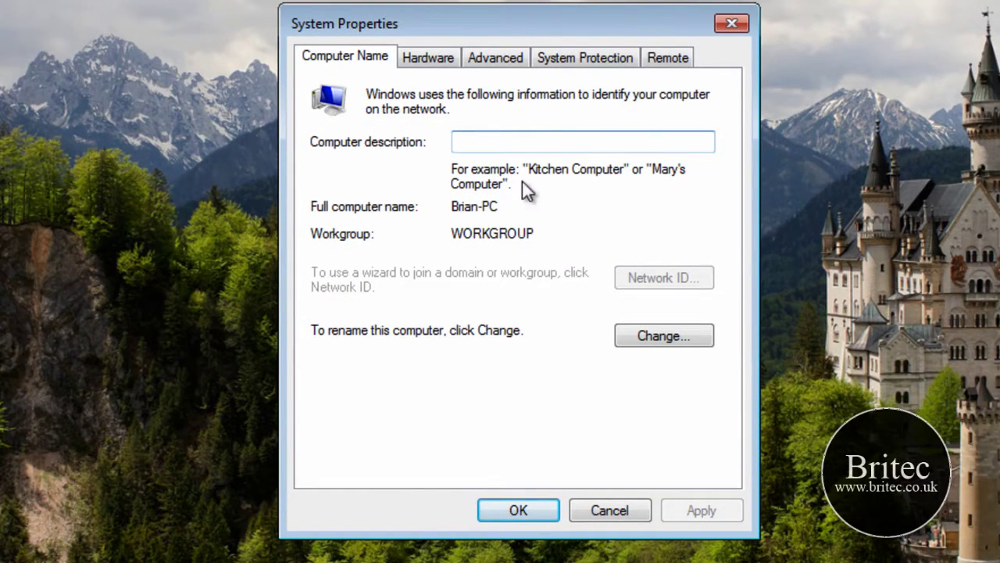
{"action": "left_click", "coordinate": [434, 61]}
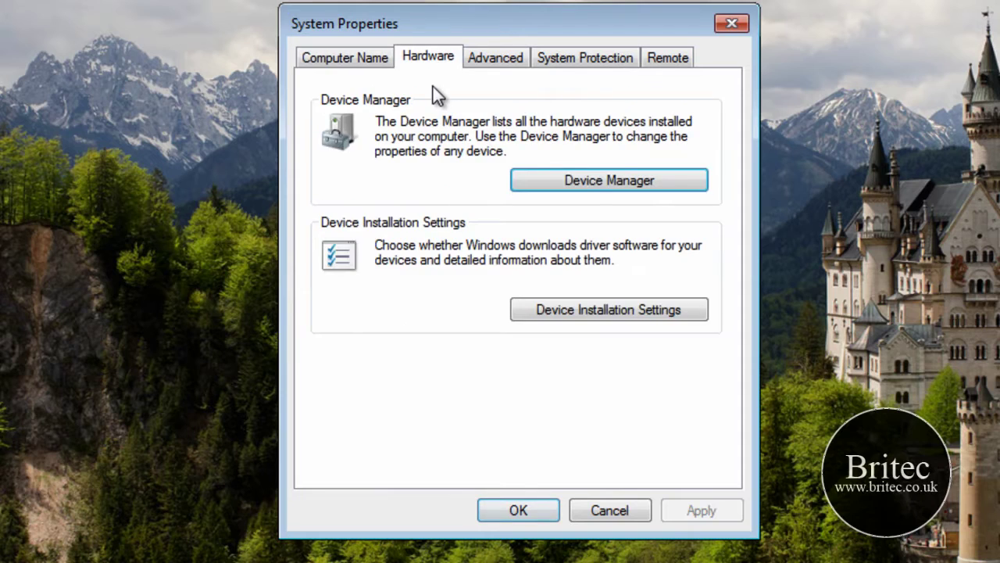
{"action": "left_click", "coordinate": [589, 181]}
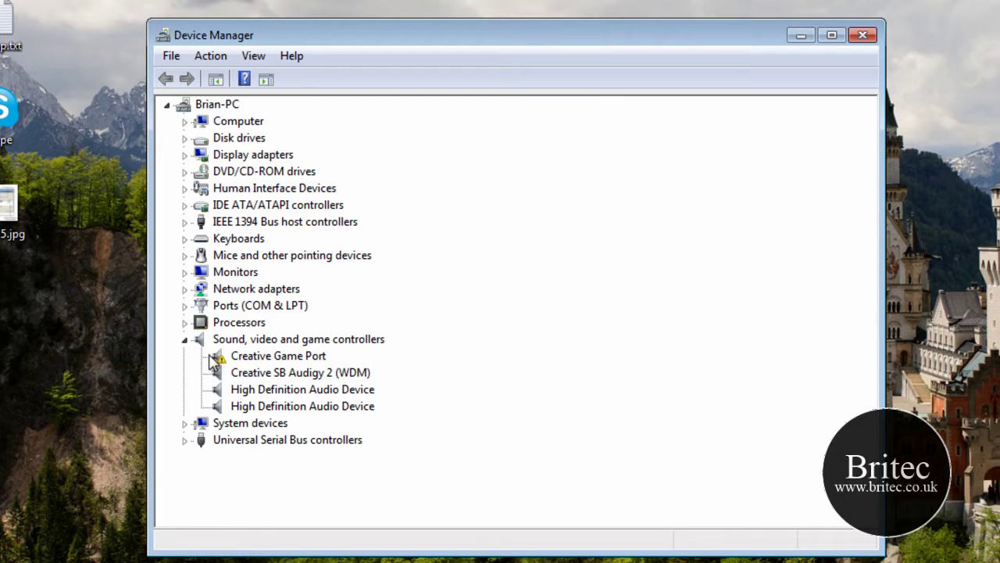
Expand the Universal Serial Bus controllers category and collapse Sound, video and game controllers
{"action": "left_click", "coordinate": [184, 440]}
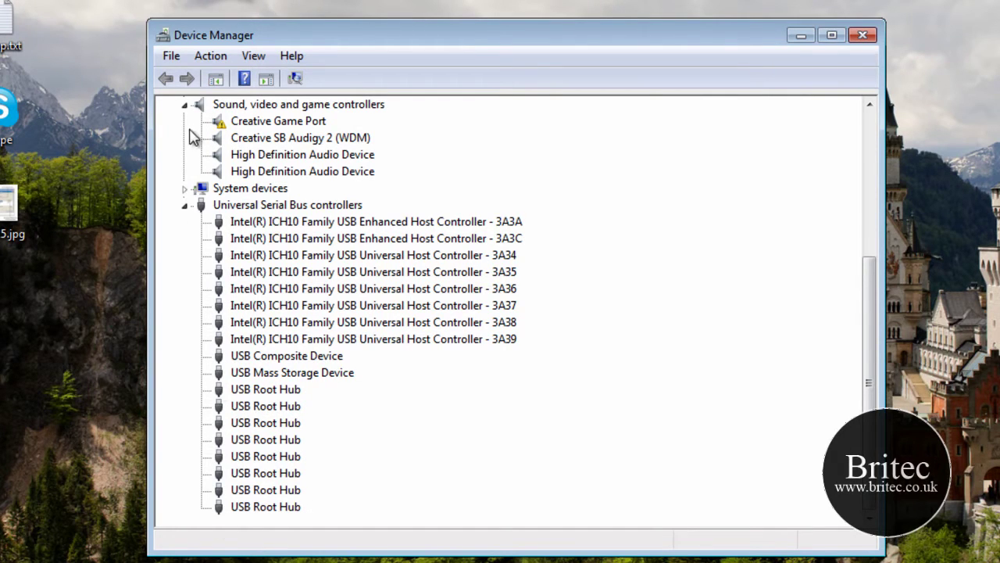
{"action": "right_click", "coordinate": [244, 423]}
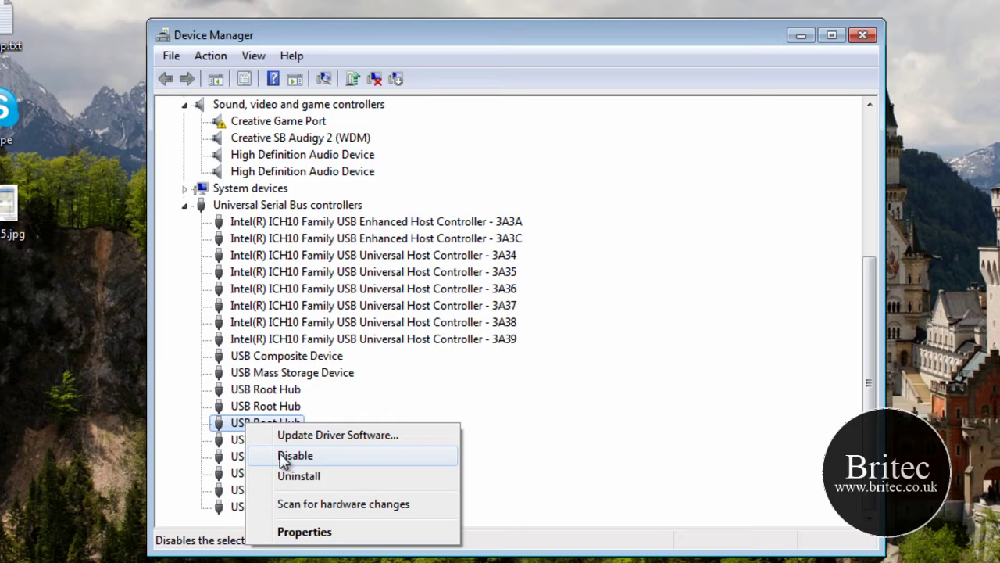
{"action": "left_click", "coordinate": [254, 57]}
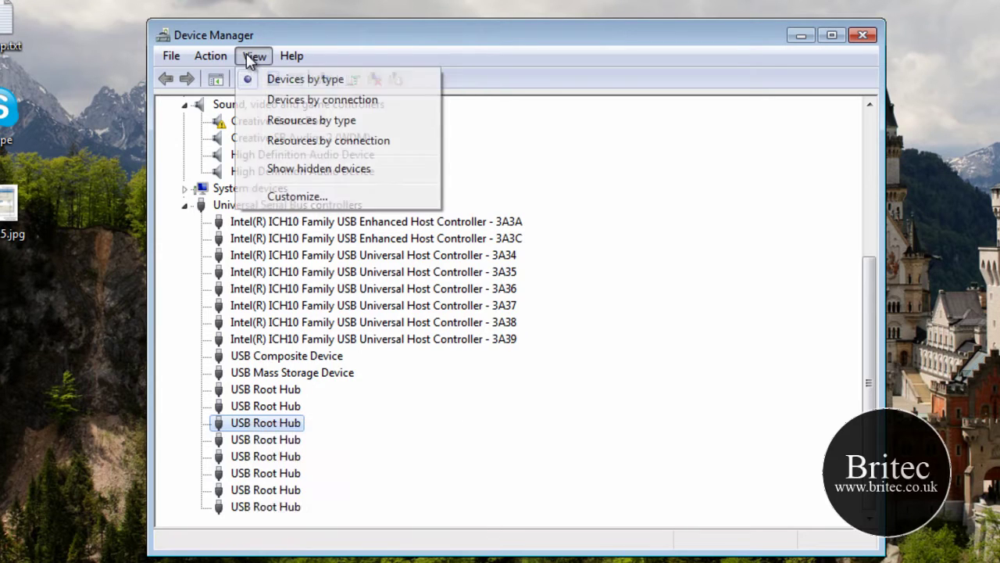
{"action": "left_click", "coordinate": [559, 476]}
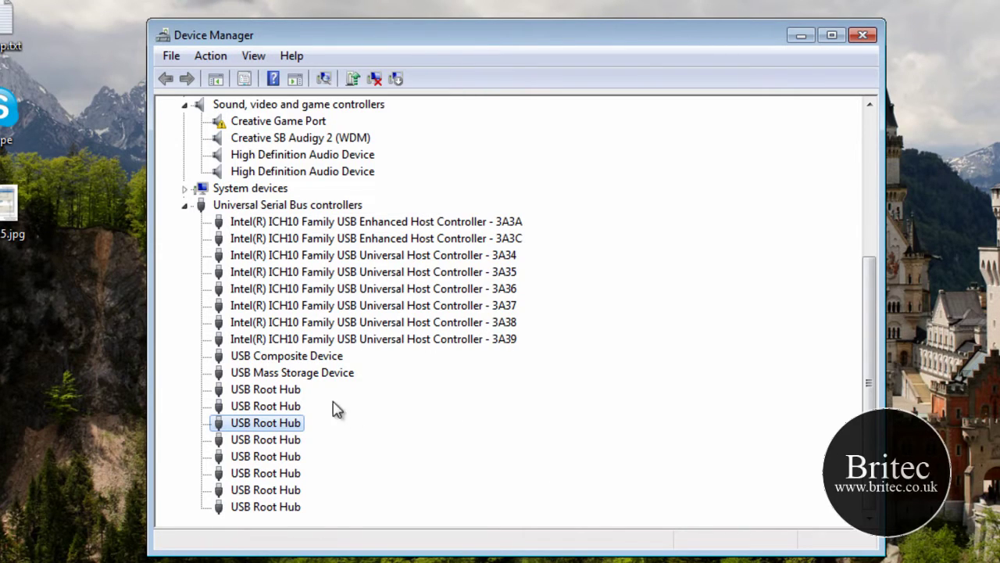
{"action": "left_click", "coordinate": [189, 106]}
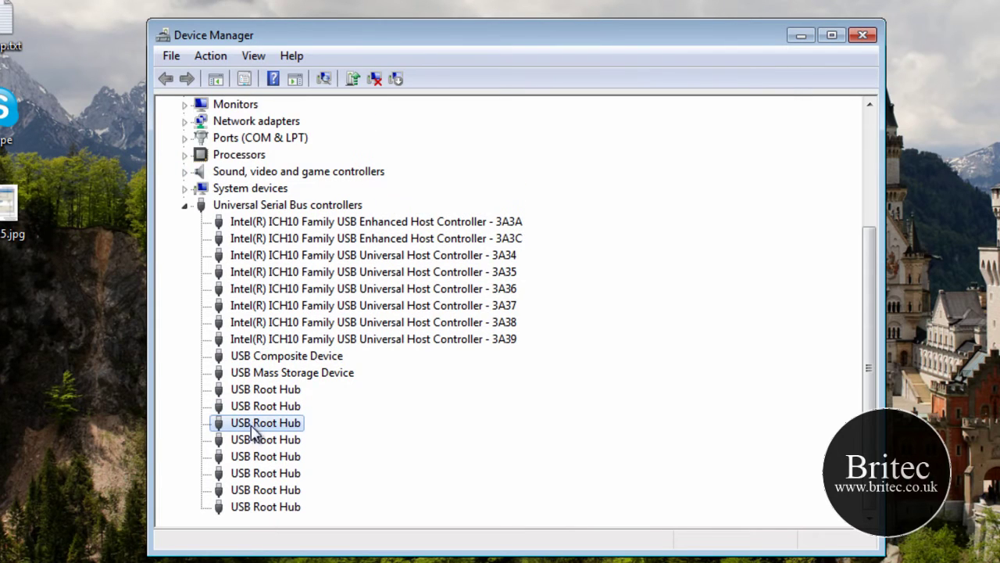
Open the properties of the fourth USB Root Hub and check the available power and its attached devices
{"action": "left_click", "coordinate": [280, 390]}
{"action": "left_click", "coordinate": [278, 446]}
{"action": "right_click", "coordinate": [272, 445]}
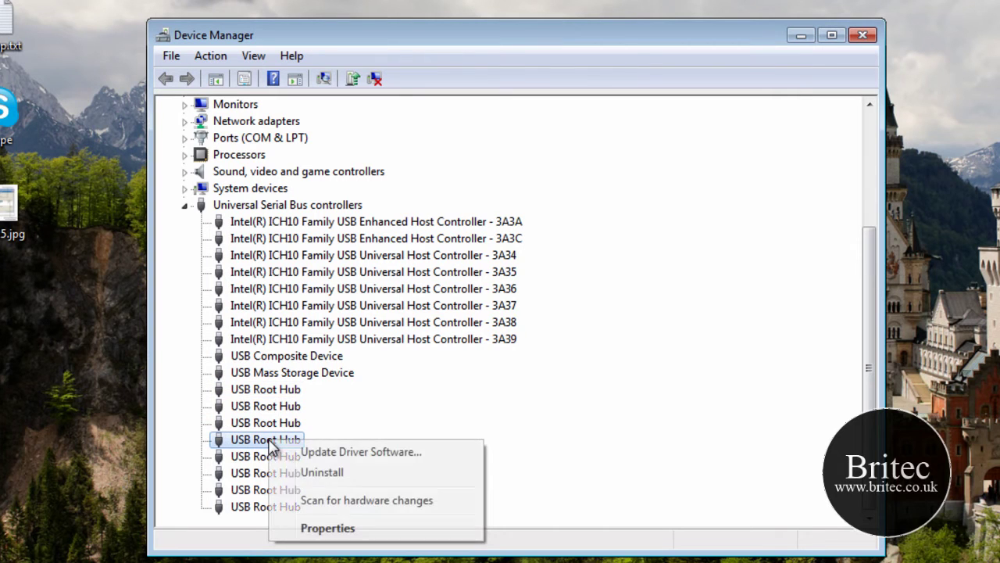
{"action": "left_click", "coordinate": [336, 528]}
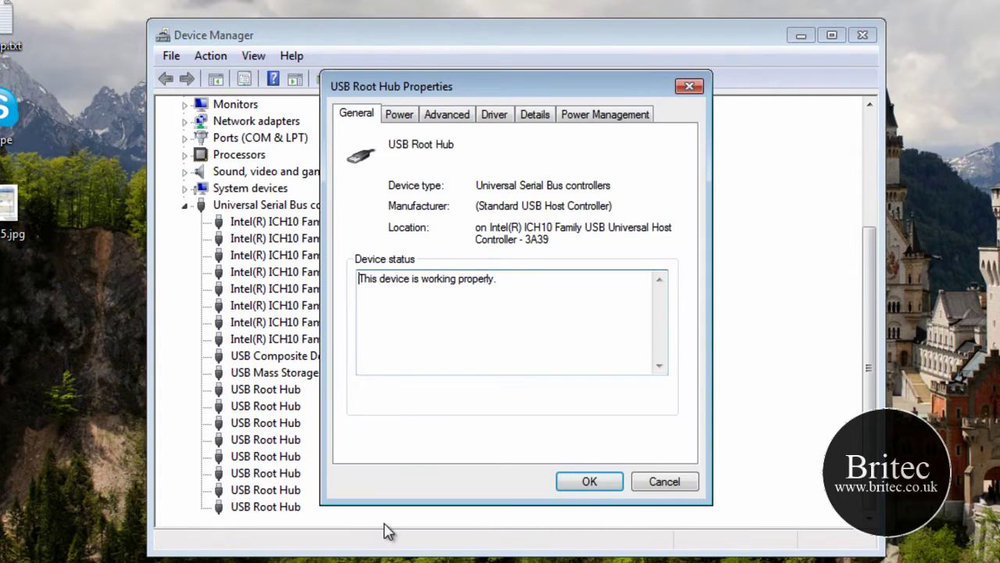
{"action": "left_click", "coordinate": [402, 122]}
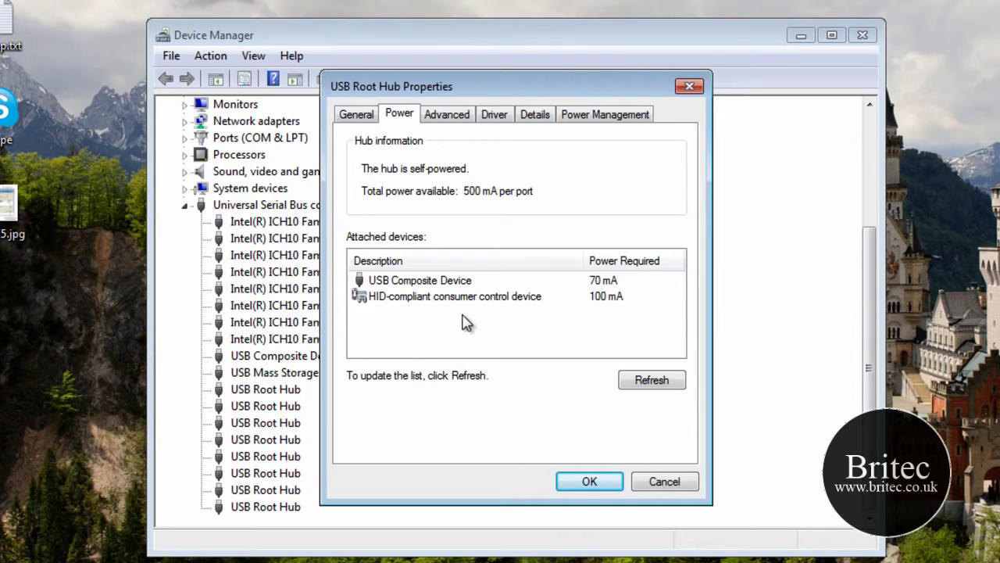
{"action": "left_click", "coordinate": [392, 281]}
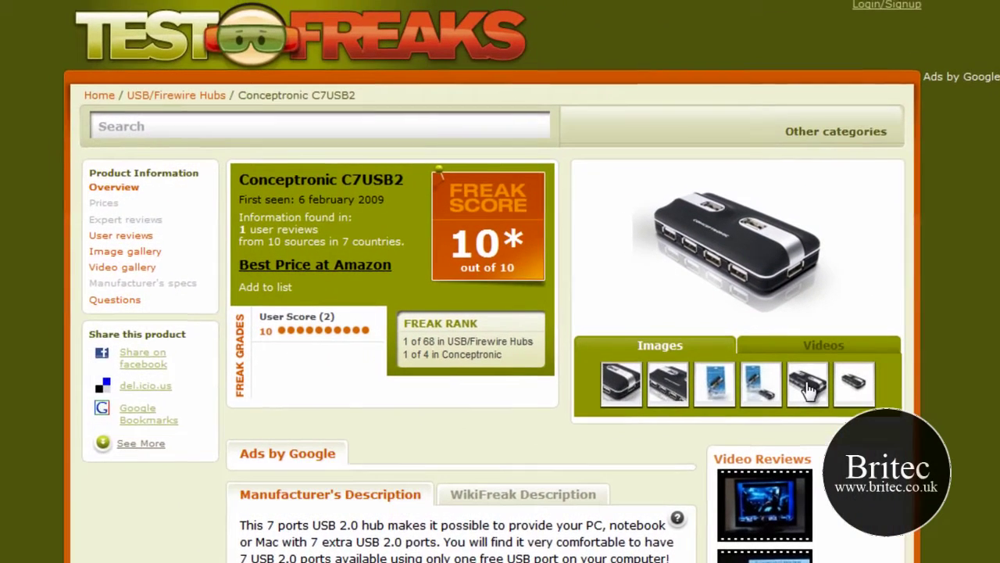
In the browser, view an enlarged picture of the Conceptronic C7USB2 hub and look through the USB/Firewire hubs list on TestFreaks
{"action": "left_click", "coordinate": [717, 334]}
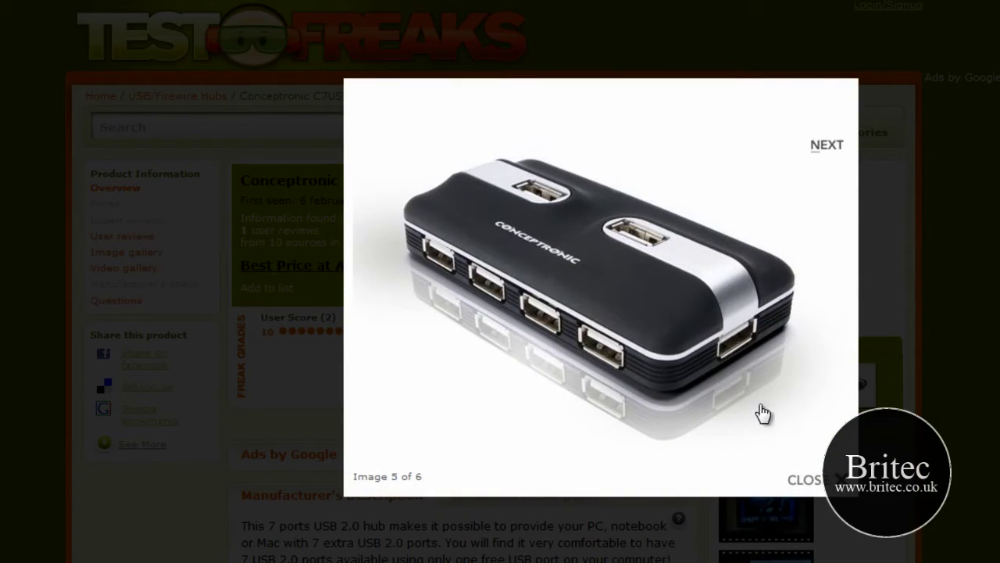
{"action": "left_click", "coordinate": [798, 478]}
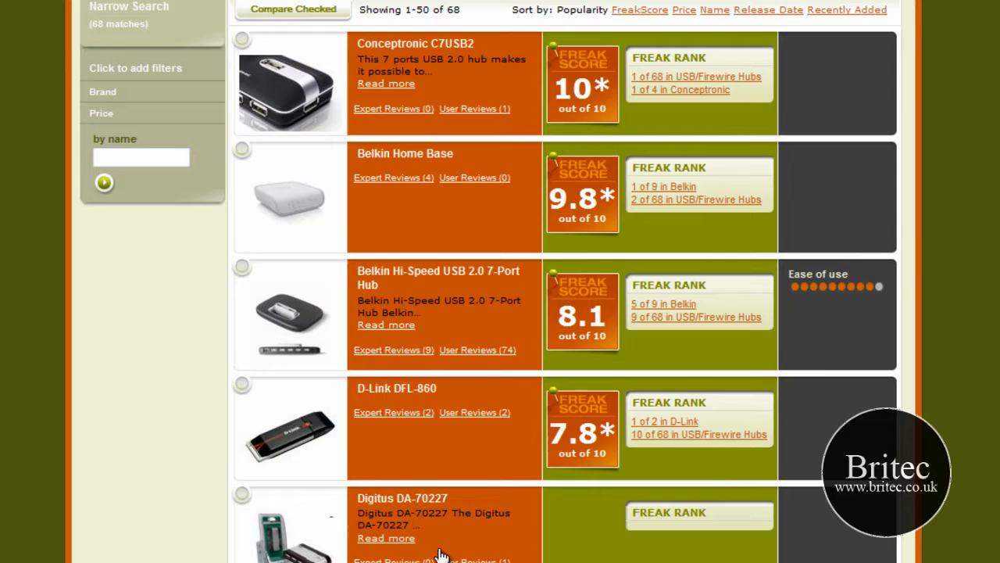
{"action": "scroll", "coordinate": [413, 544], "scroll_direction": "down", "scroll_amount": 3}
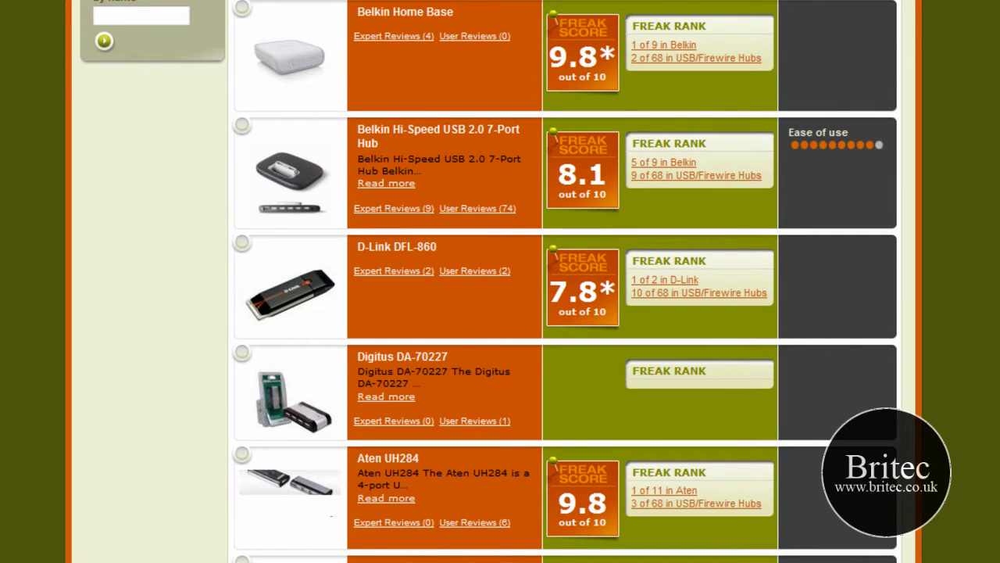
{"action": "scroll", "coordinate": [992, 225], "scroll_direction": "up", "scroll_amount": 10}
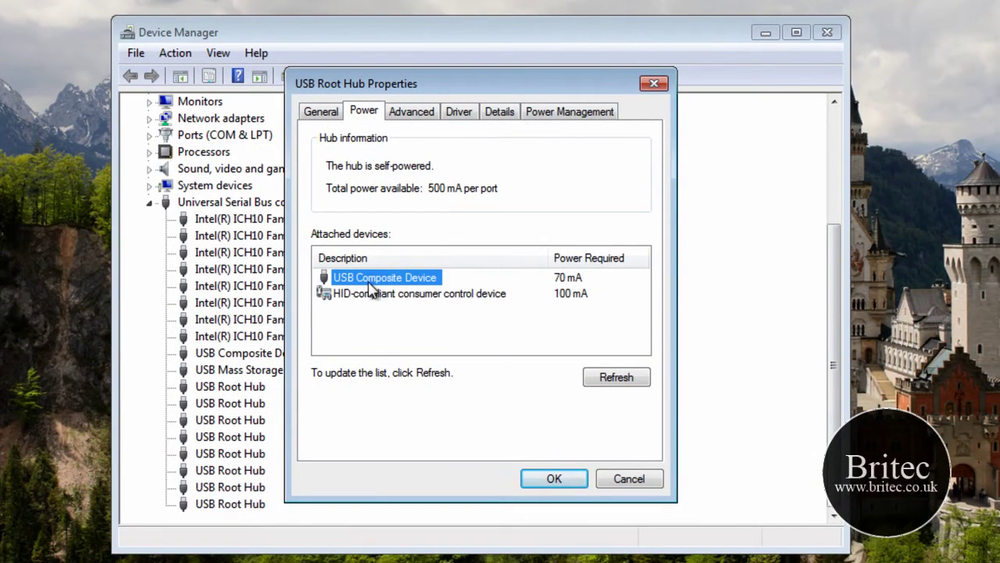
Back in Device Manager, review the fourth USB Root Hub's driver information and close its properties without changes
{"action": "left_click", "coordinate": [411, 116]}
{"action": "left_click", "coordinate": [457, 116]}
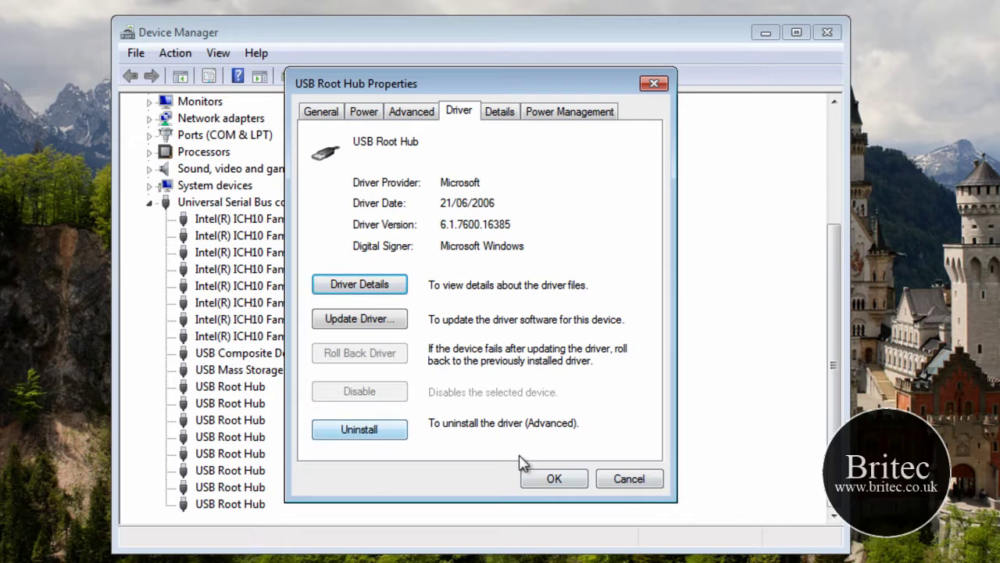
{"action": "left_click", "coordinate": [629, 479]}
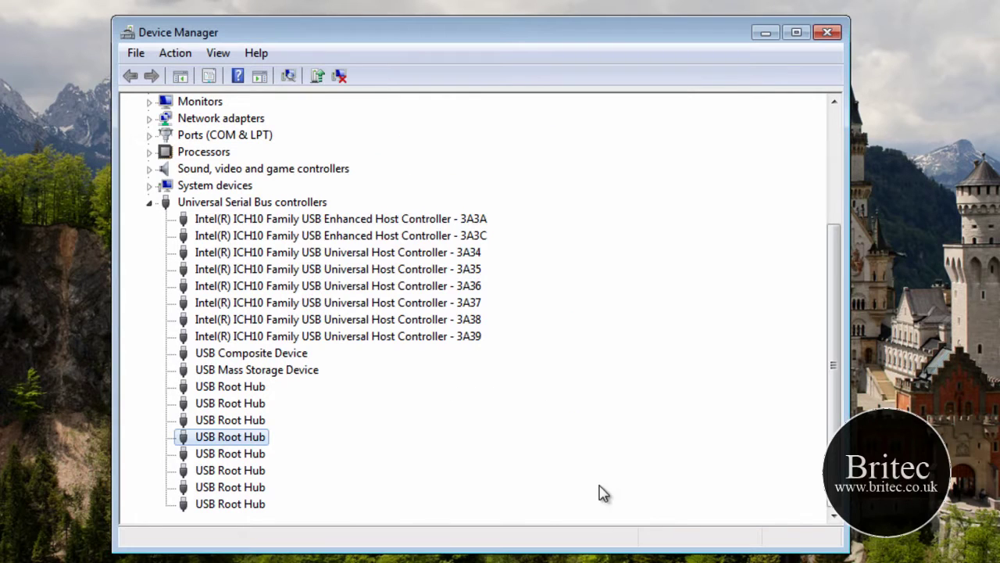
Open the first USB Root Hub's properties, review its driver and power management options, and close them without changes
{"action": "left_click", "coordinate": [221, 388]}
{"action": "right_click", "coordinate": [224, 388]}
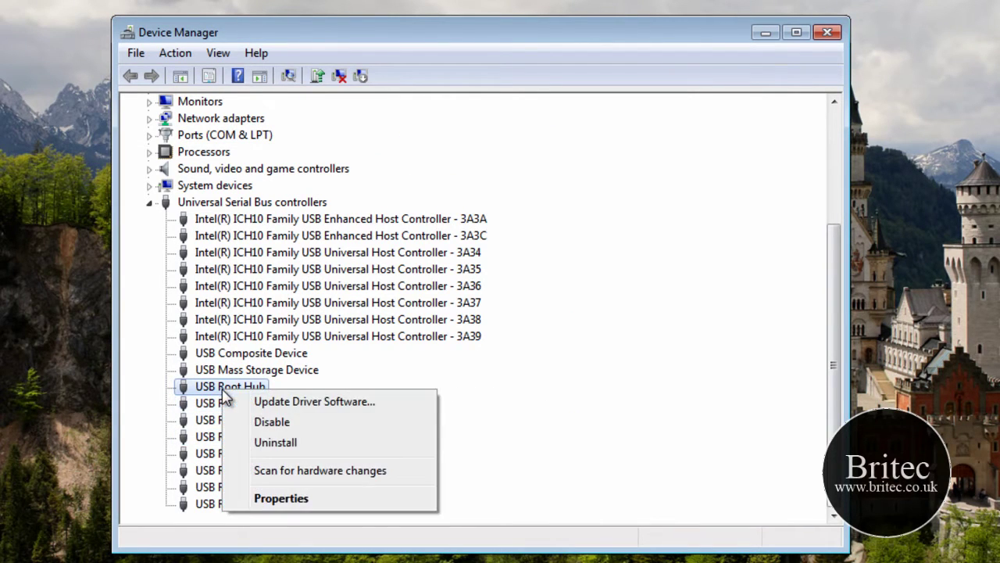
{"action": "left_click", "coordinate": [277, 500]}
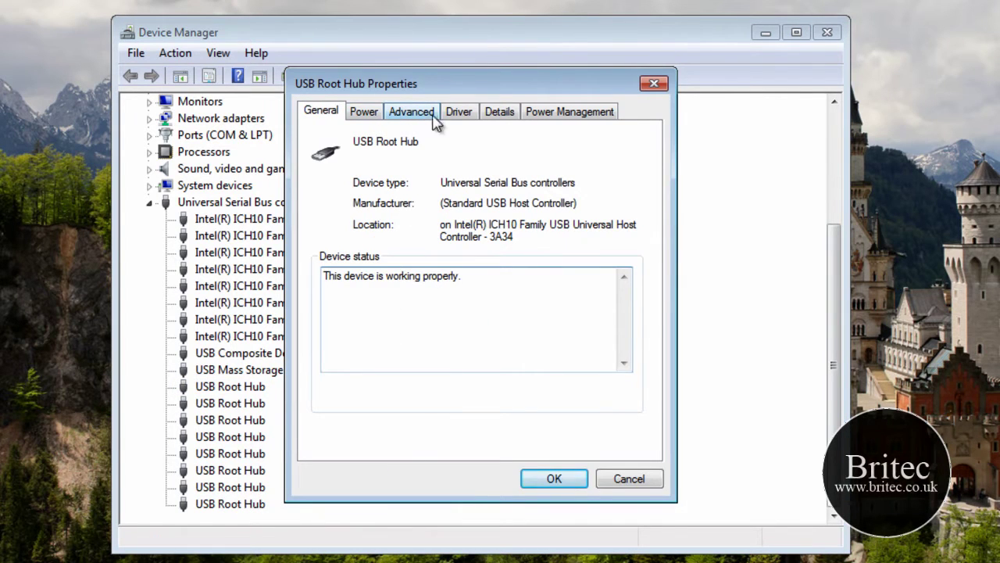
{"action": "left_click", "coordinate": [461, 119]}
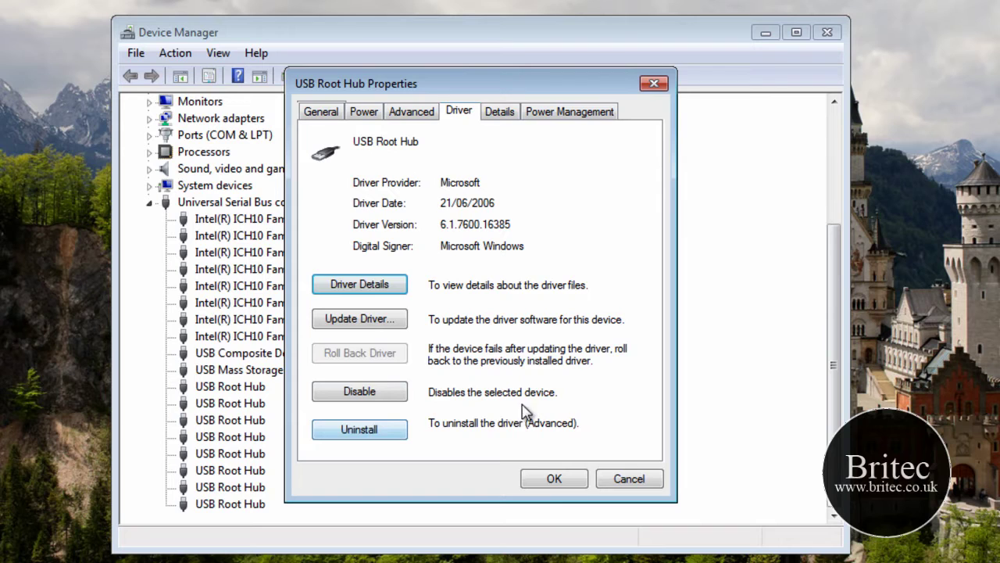
{"action": "left_click", "coordinate": [543, 114]}
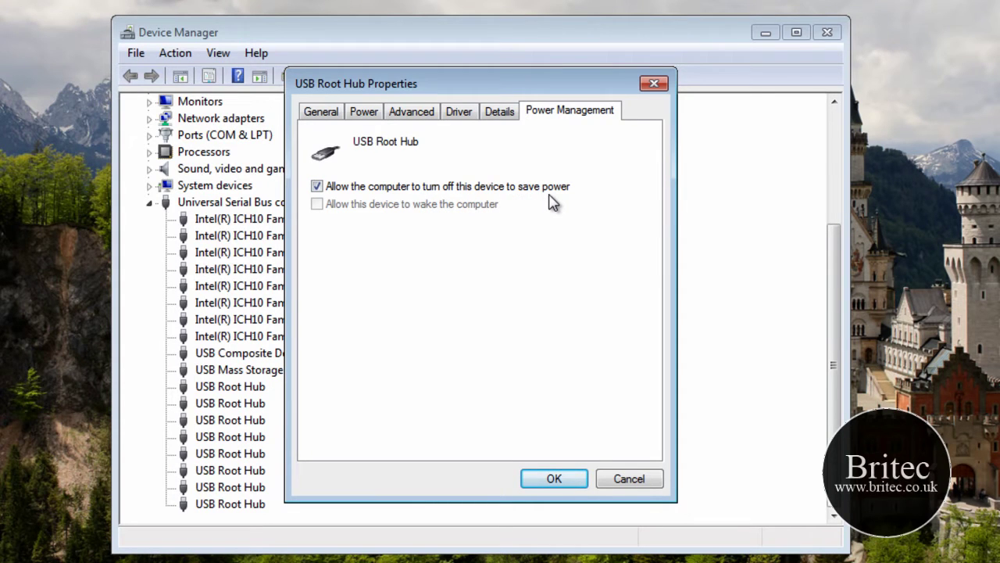
{"action": "left_click", "coordinate": [636, 484]}
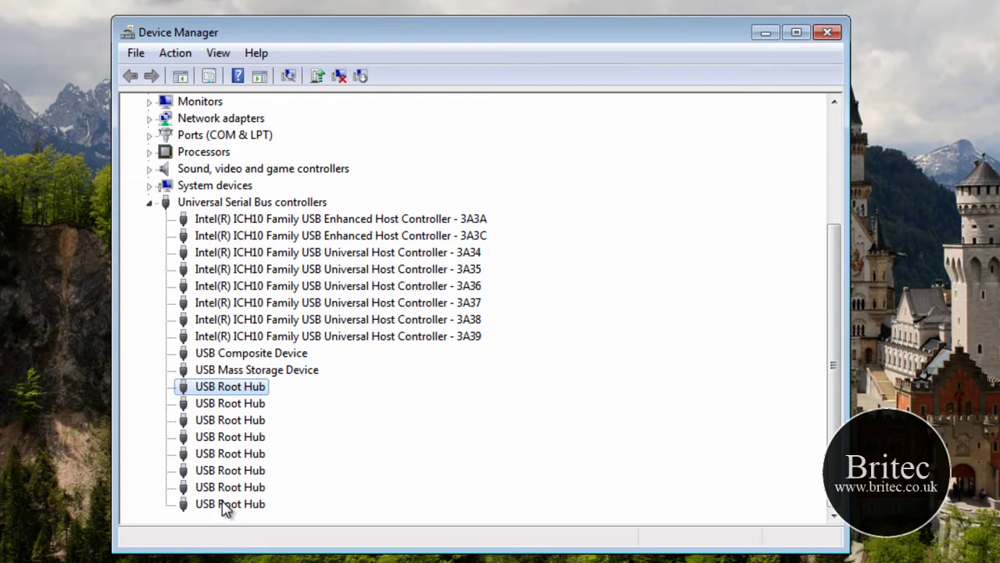
{"action": "left_click", "coordinate": [222, 422]}
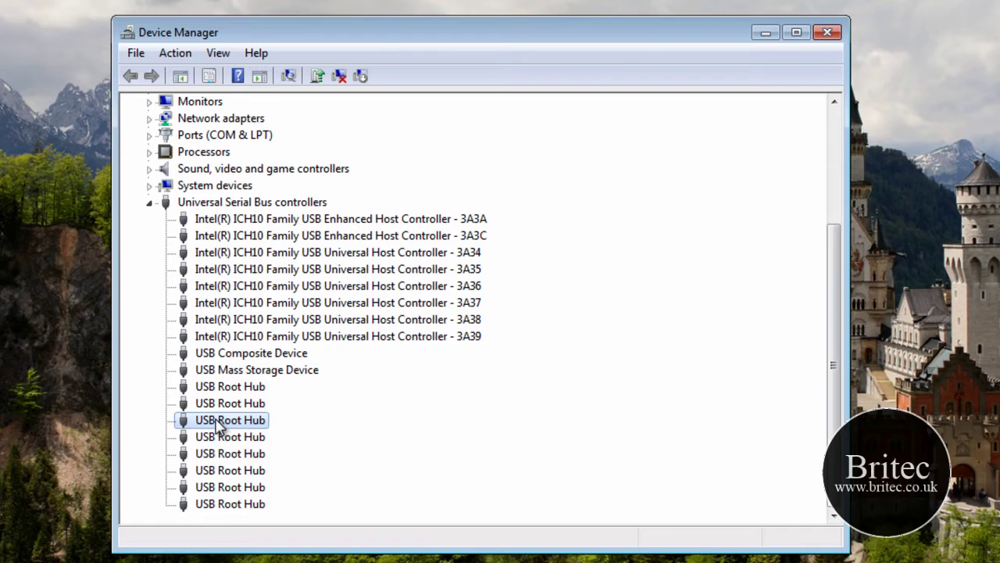
{"action": "right_click", "coordinate": [221, 423]}
{"action": "left_click", "coordinate": [431, 402]}
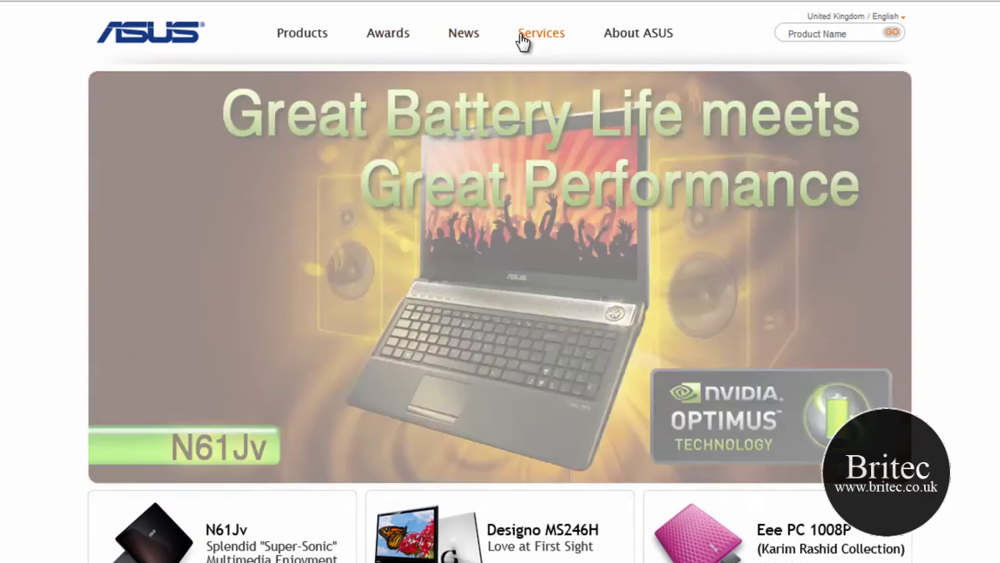
From the ASUS website's services, go to the UK support site and open its driver download page
{"action": "mouse_move", "coordinate": [531, 43]}
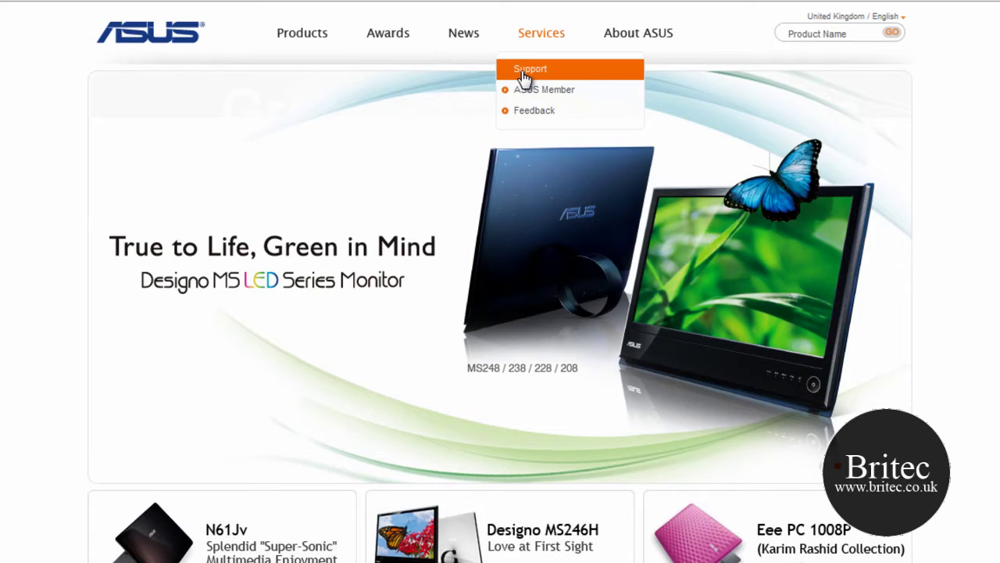
{"action": "left_click", "coordinate": [523, 72]}
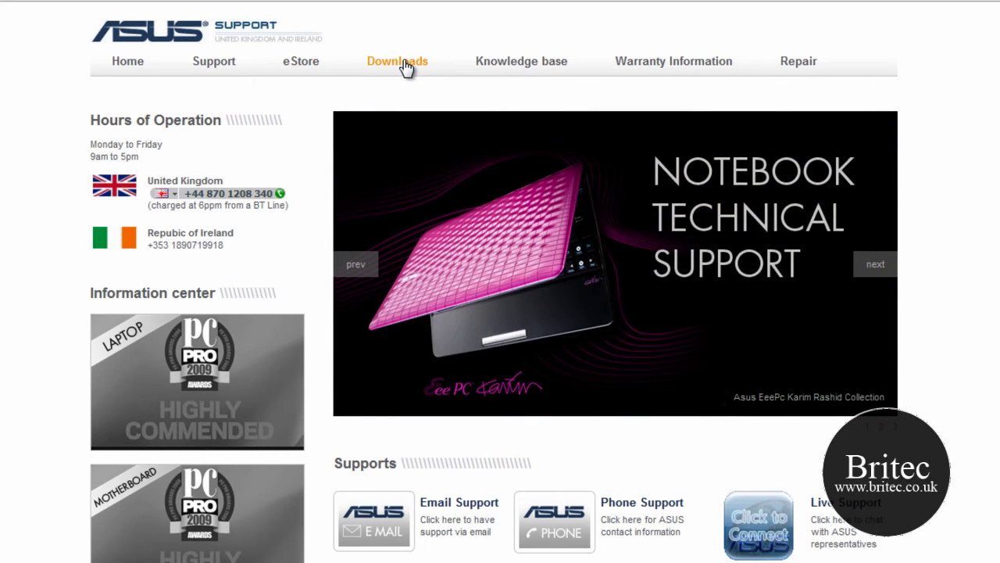
{"action": "left_click", "coordinate": [403, 63]}
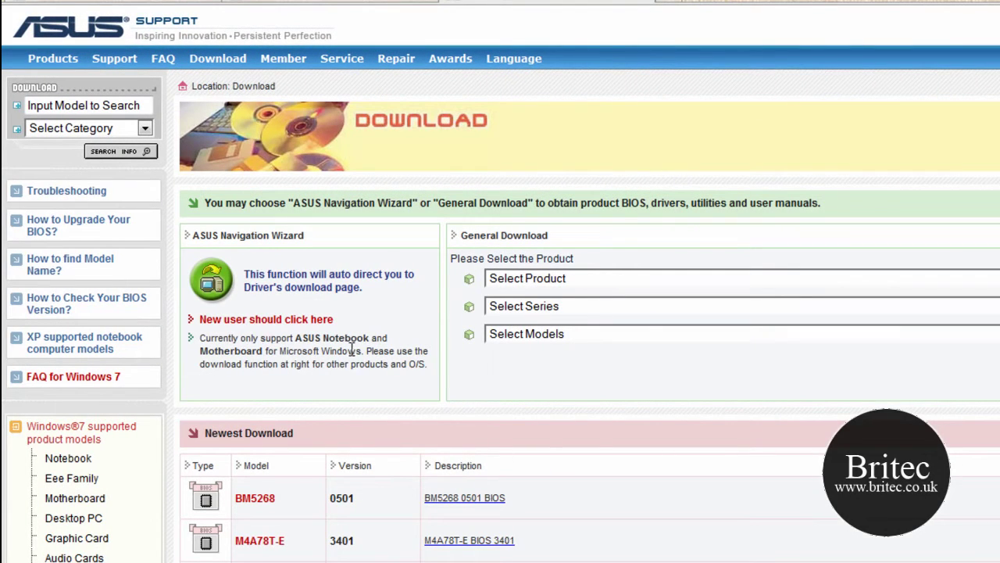
In General Download, select the product Motherboard, series Socket775 and model P5B Deluxe
{"action": "left_click", "coordinate": [558, 282]}
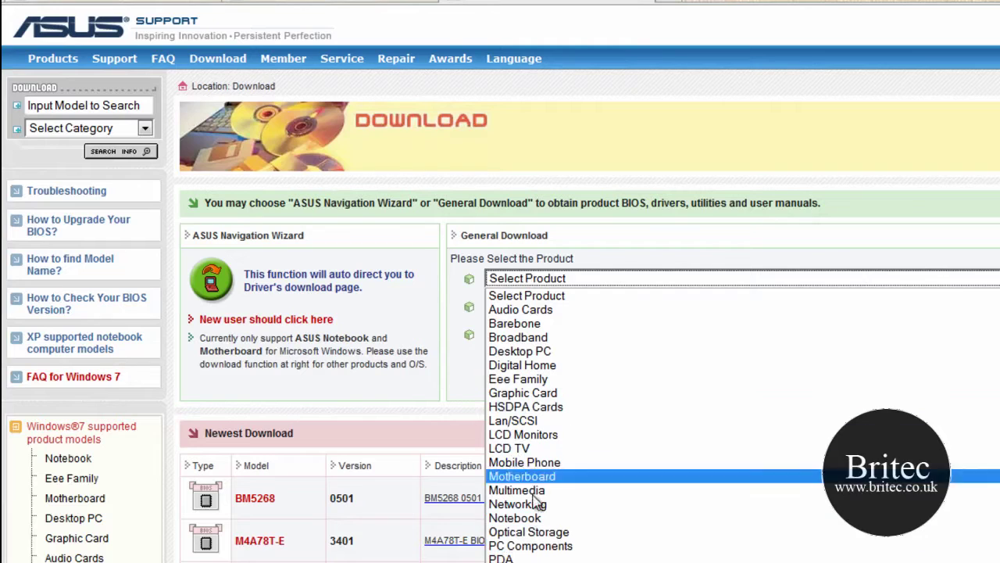
{"action": "left_click", "coordinate": [538, 482]}
{"action": "left_click", "coordinate": [557, 309]}
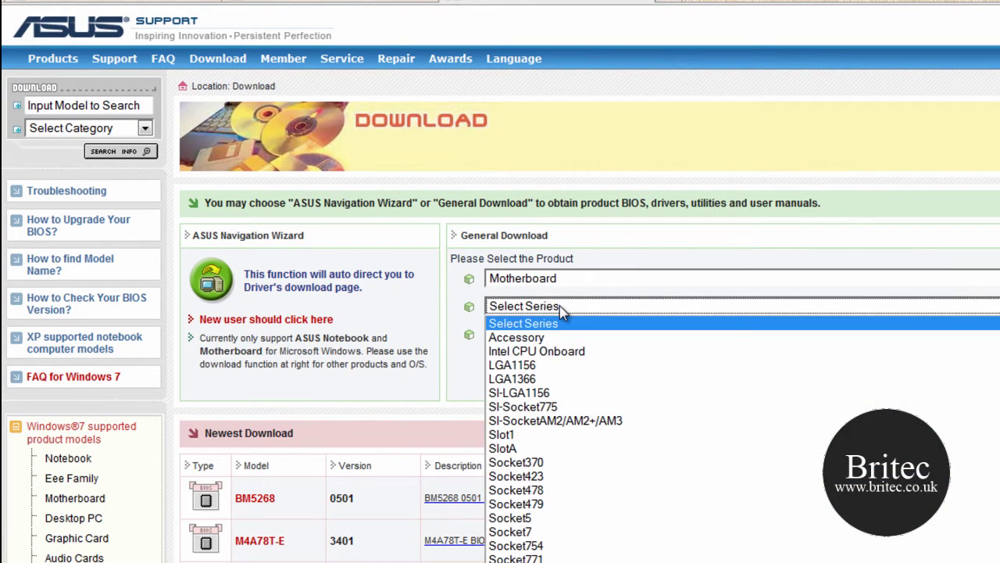
{"action": "scroll", "coordinate": [534, 480], "scroll_direction": "down", "scroll_amount": 2}
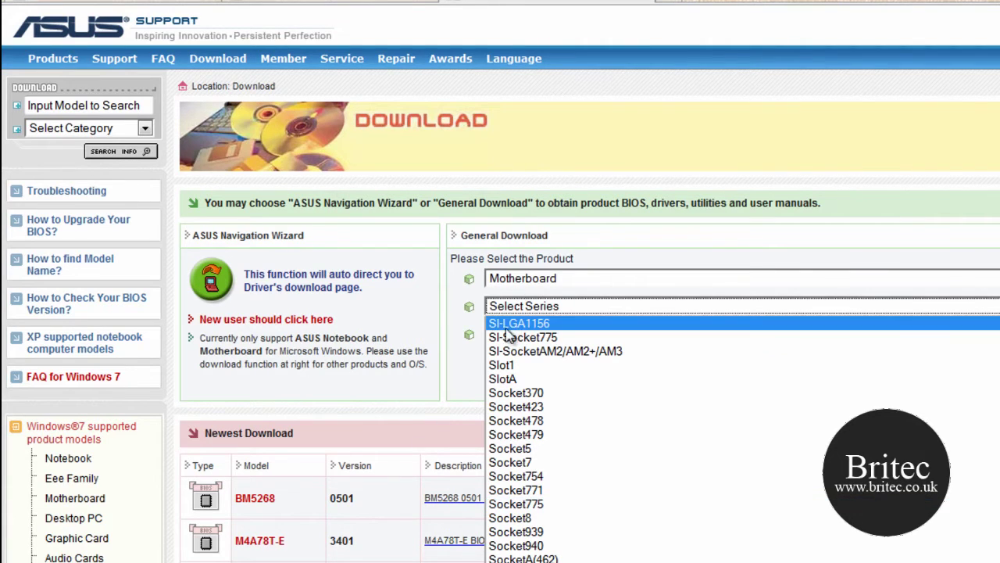
{"action": "left_click", "coordinate": [516, 504]}
{"action": "left_click", "coordinate": [531, 335]}
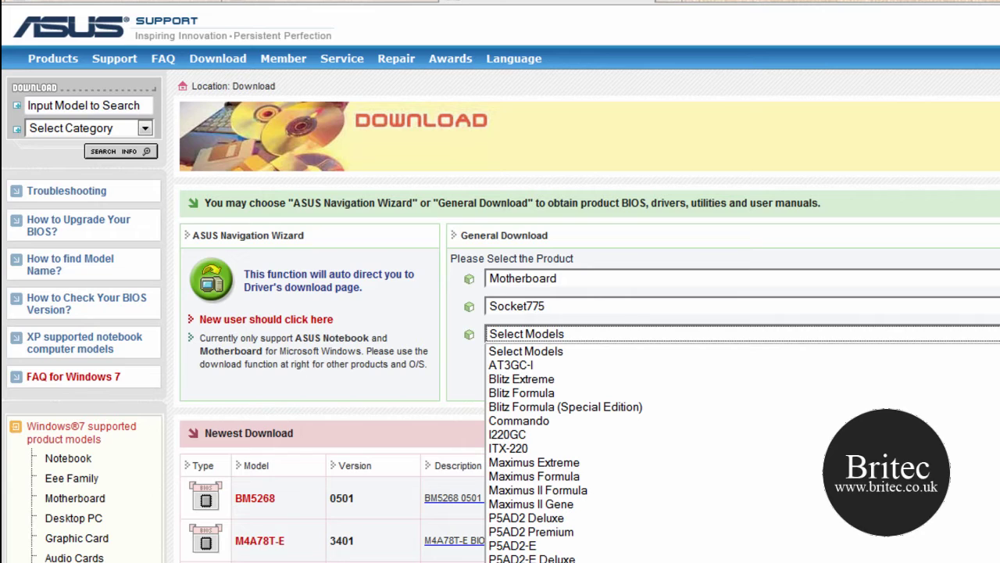
{"action": "left_click", "coordinate": [523, 562]}
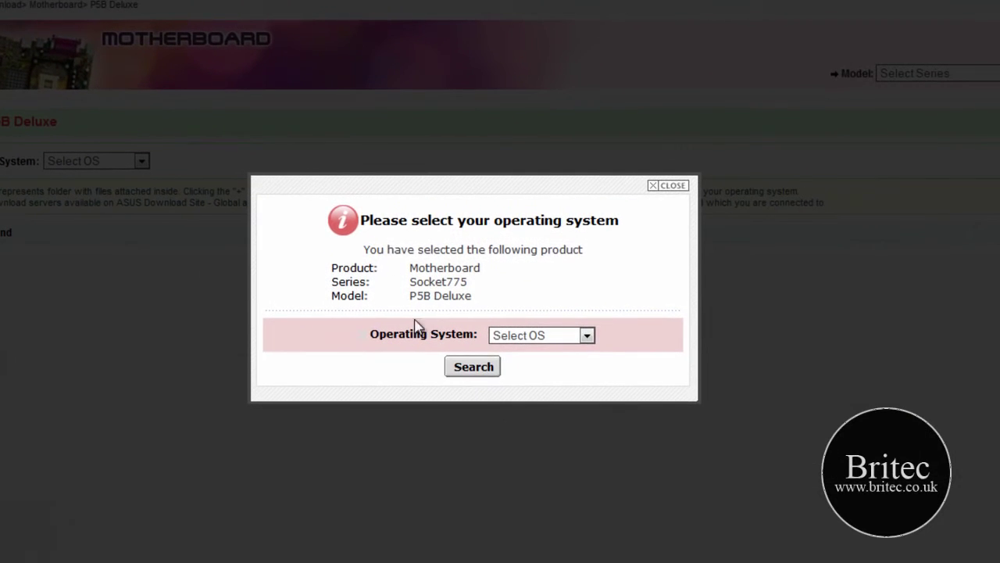
Search the P5B Deluxe downloads for the Windows 7 operating system and expand the Chipset category
{"action": "left_click", "coordinate": [585, 338]}
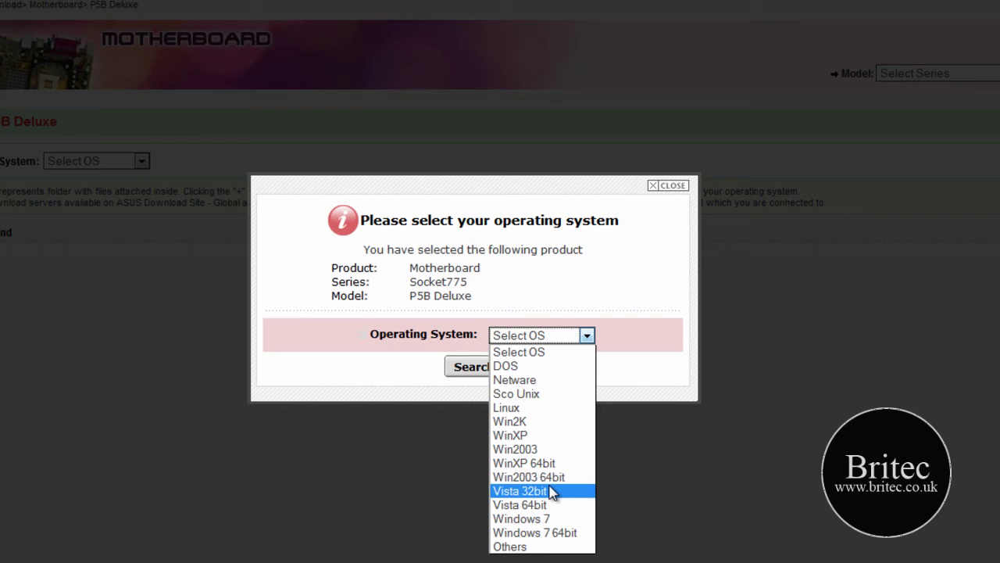
{"action": "left_click", "coordinate": [547, 519]}
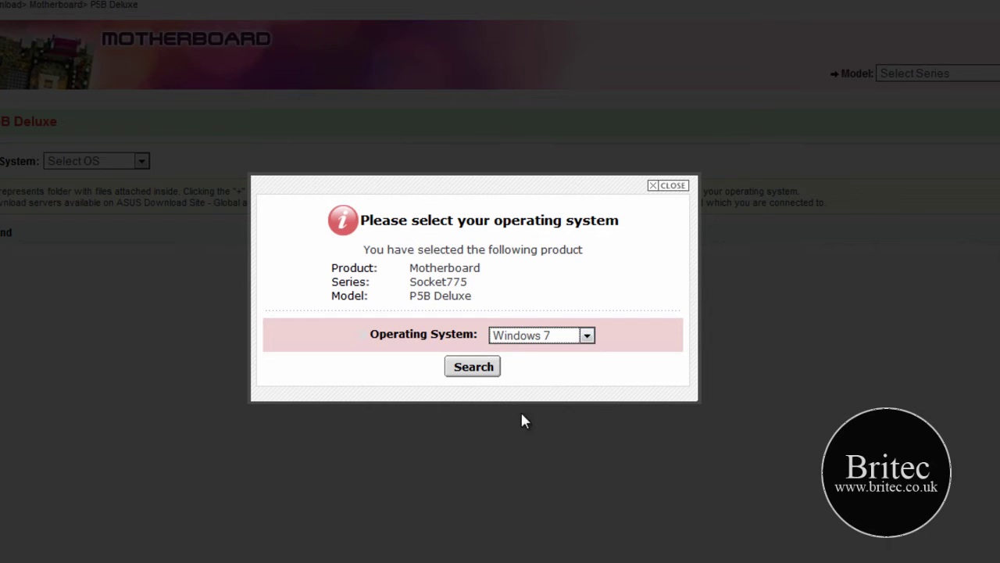
{"action": "left_click", "coordinate": [491, 374]}
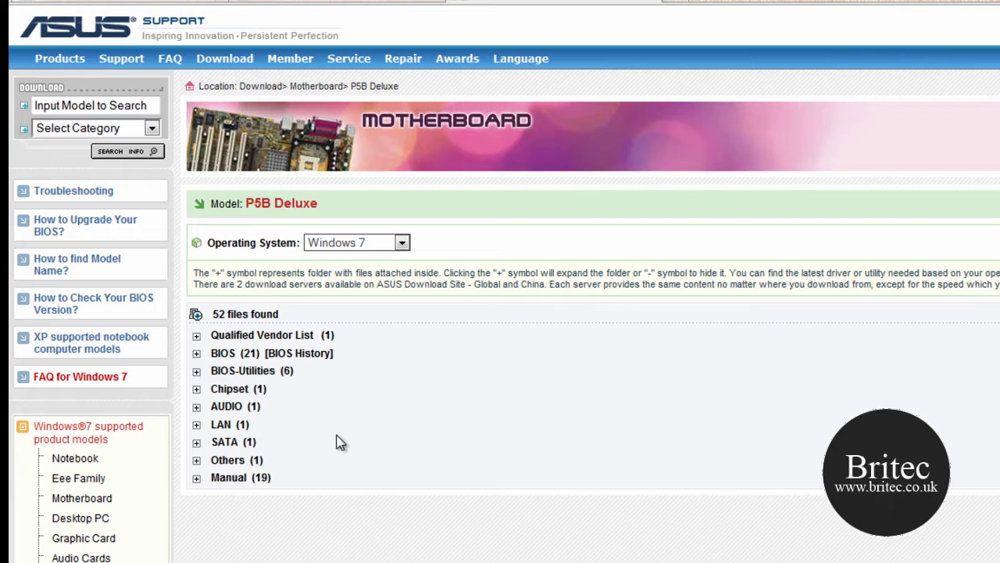
{"action": "left_click", "coordinate": [196, 389]}
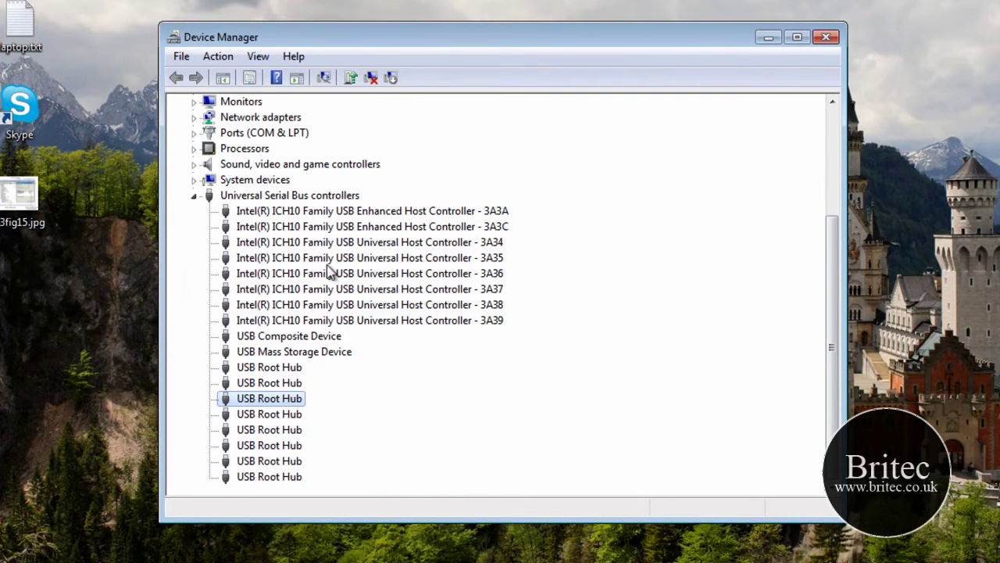
Back in Device Manager, look over the device categories, then close it and cancel System Properties
{"action": "scroll", "coordinate": [330, 269], "scroll_direction": "up", "scroll_amount": 2}
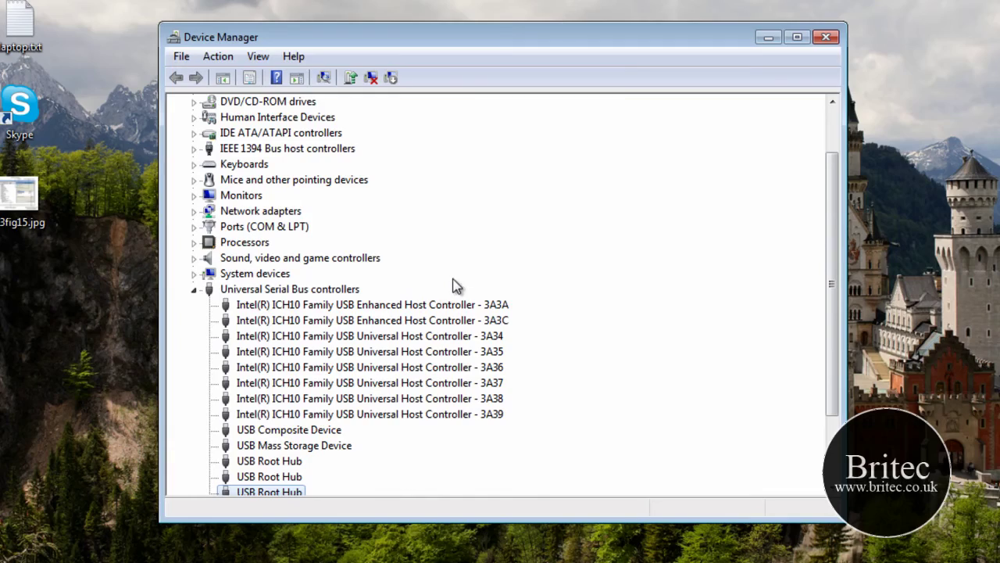
{"action": "left_click", "coordinate": [826, 37]}
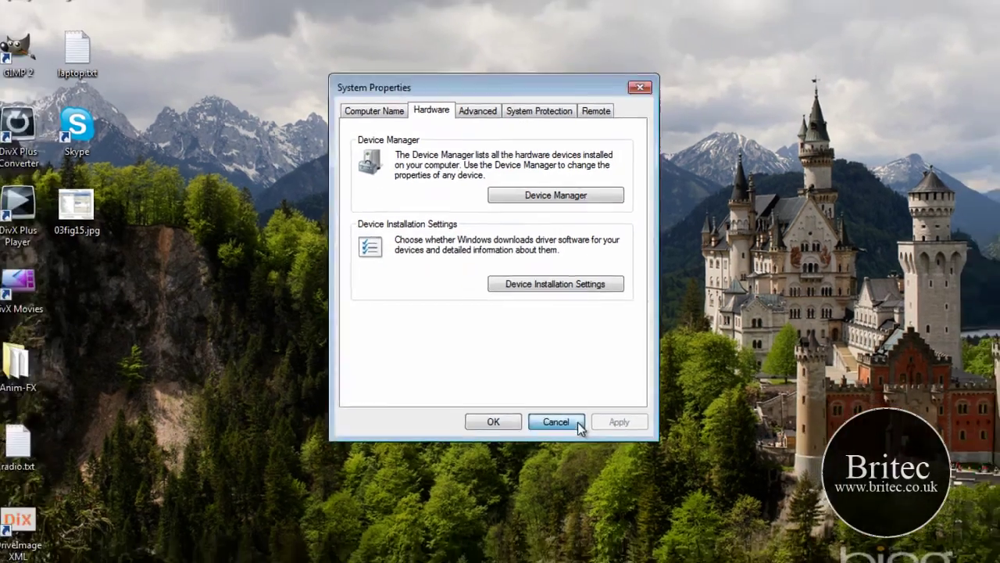
{"action": "left_click", "coordinate": [547, 434]}
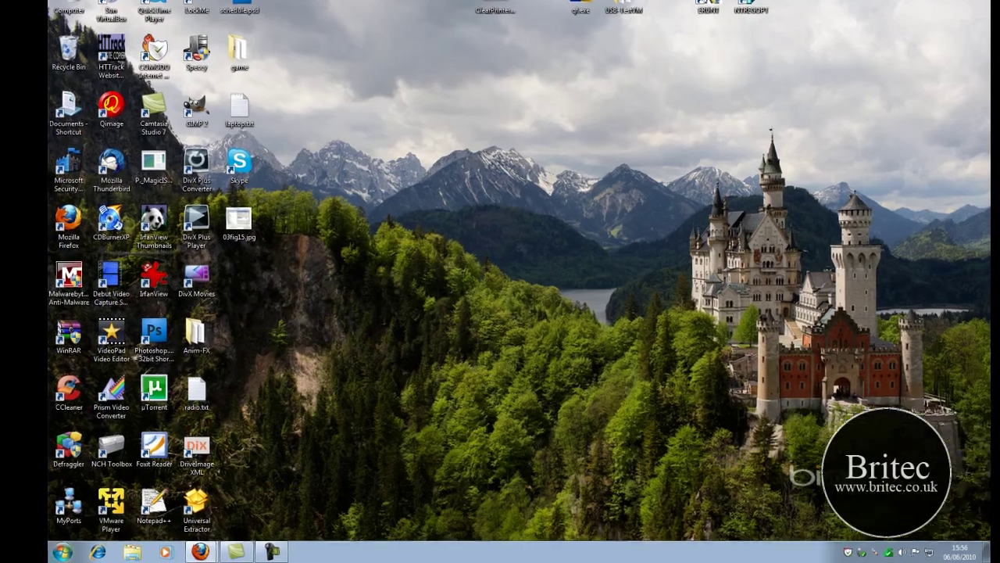
Search Windows for "event", open Event Viewer and display the System log under Windows Logs
{"action": "left_click", "coordinate": [64, 552]}
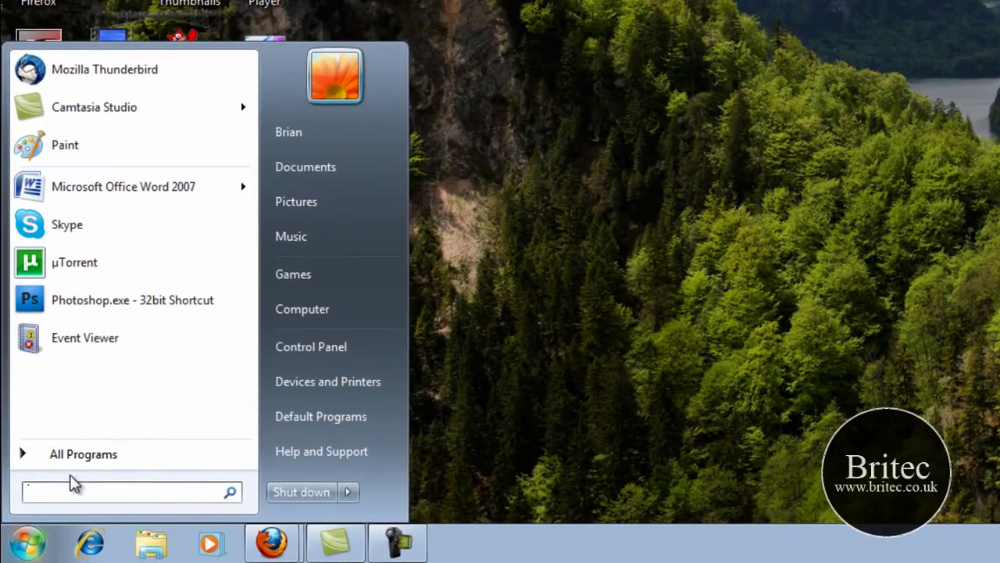
{"action": "type", "text": "event"}
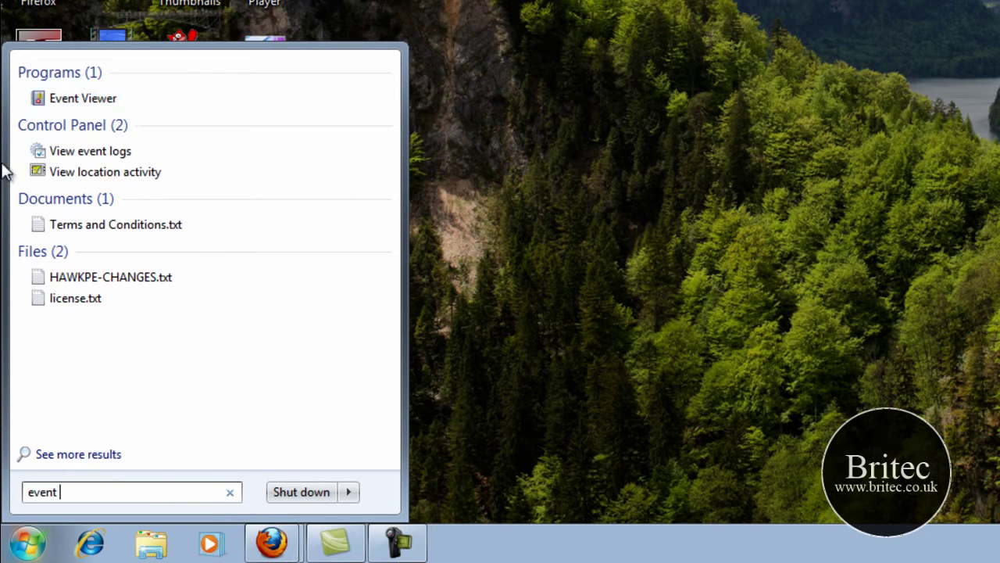
{"action": "left_click", "coordinate": [86, 100]}
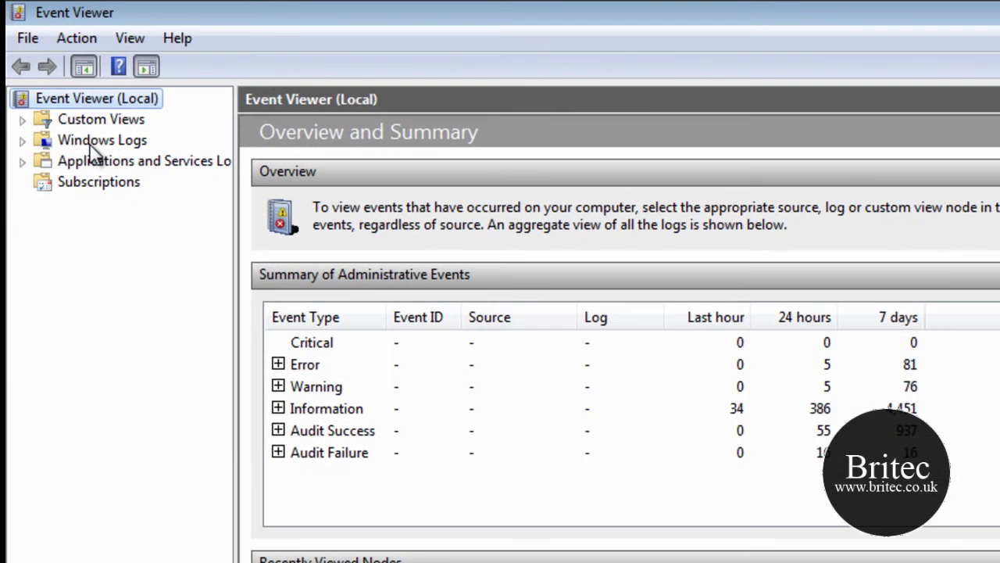
{"action": "left_click", "coordinate": [99, 141]}
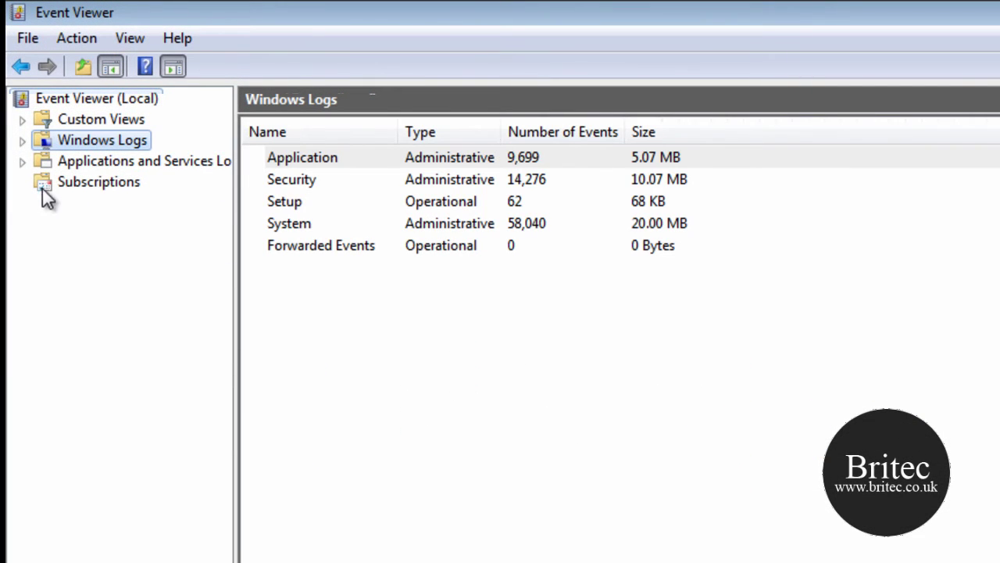
{"action": "left_click", "coordinate": [286, 224]}
{"action": "double_click", "coordinate": [288, 223]}
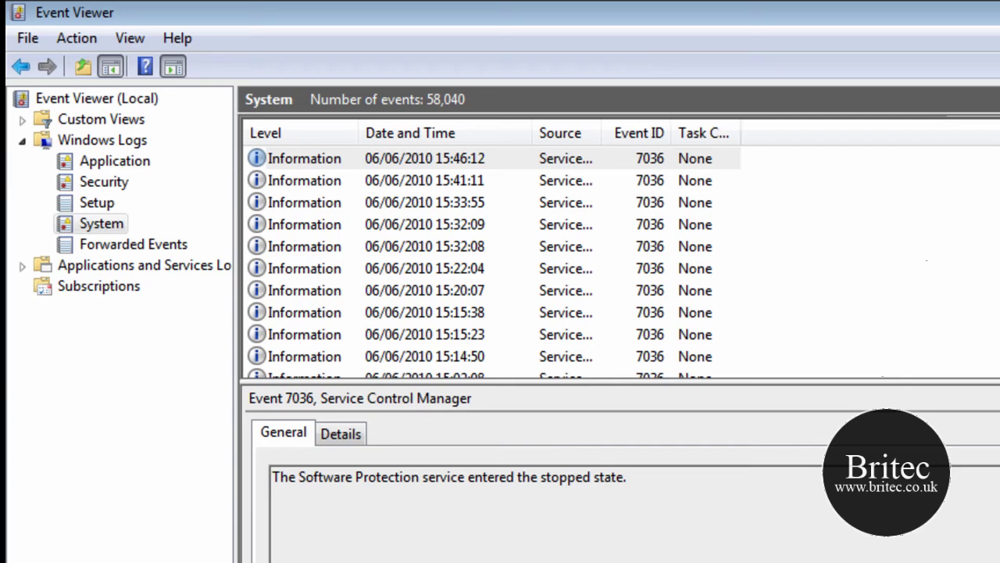
Find the Disk errors with event ID 11 in the System log, review one error's properties and close them
{"action": "scroll", "coordinate": [368, 158], "scroll_direction": "down", "scroll_amount": 10}
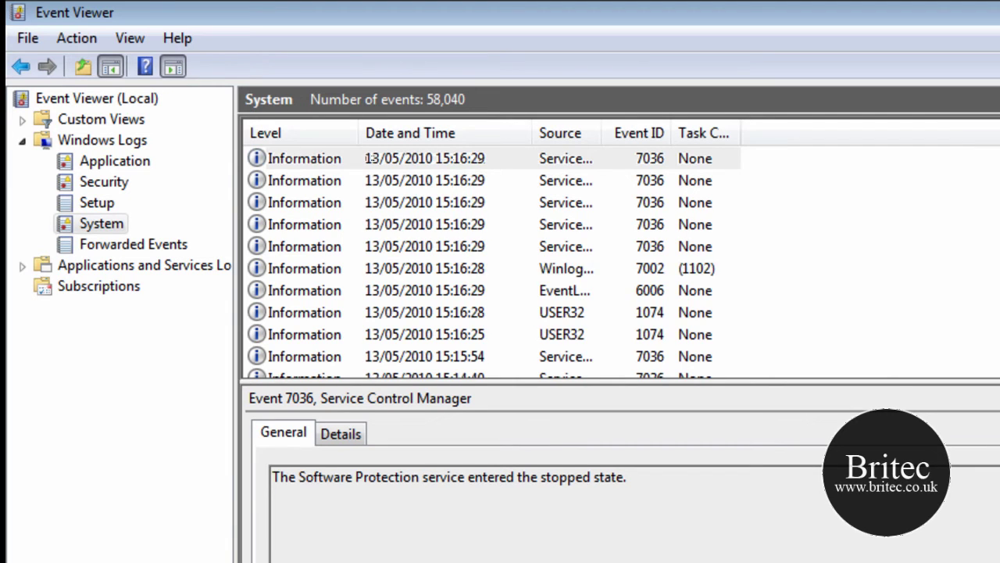
{"action": "scroll", "coordinate": [367, 158], "scroll_direction": "down", "scroll_amount": 10}
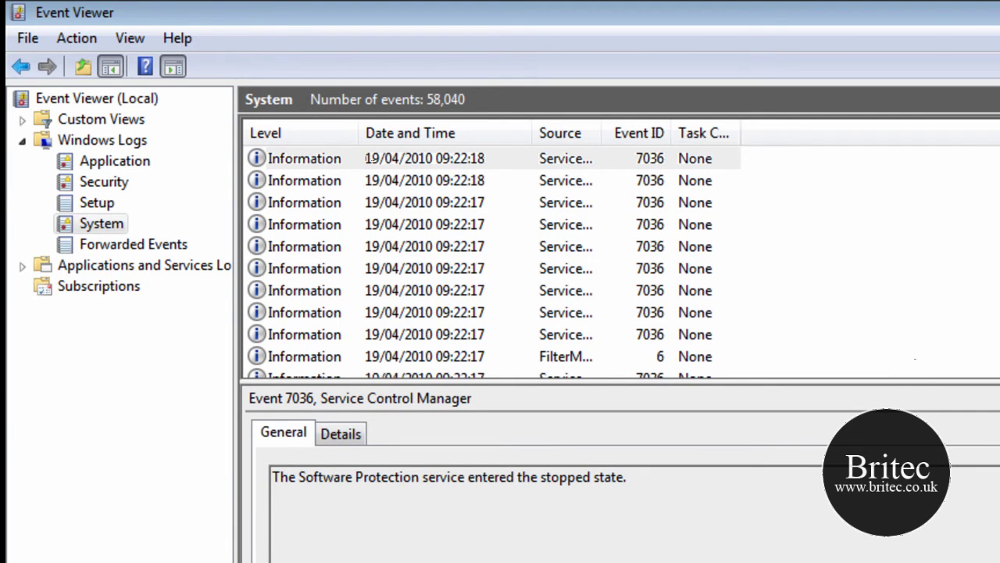
{"action": "scroll", "coordinate": [367, 158], "scroll_direction": "down", "scroll_amount": 10}
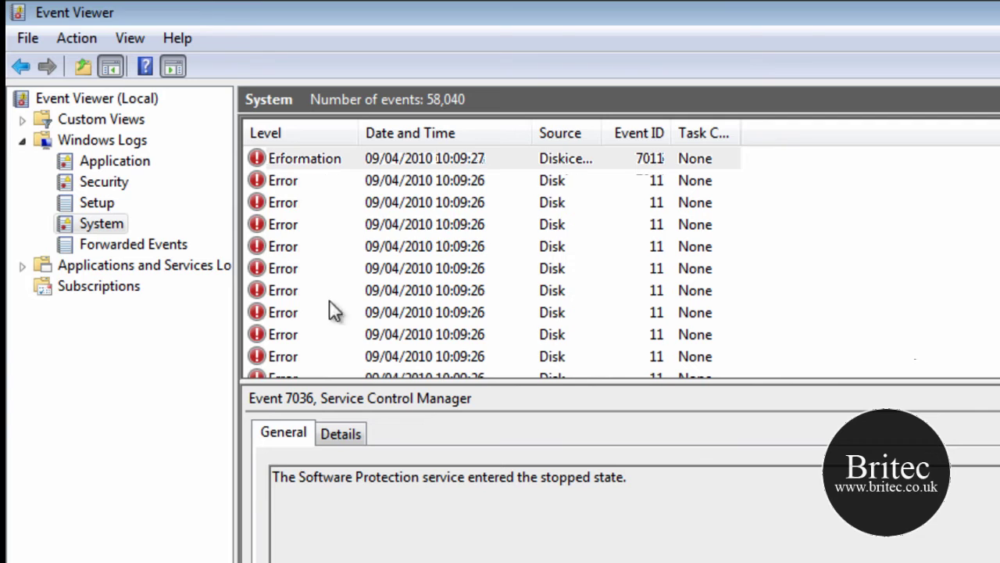
{"action": "left_click", "coordinate": [272, 272]}
{"action": "double_click", "coordinate": [422, 268]}
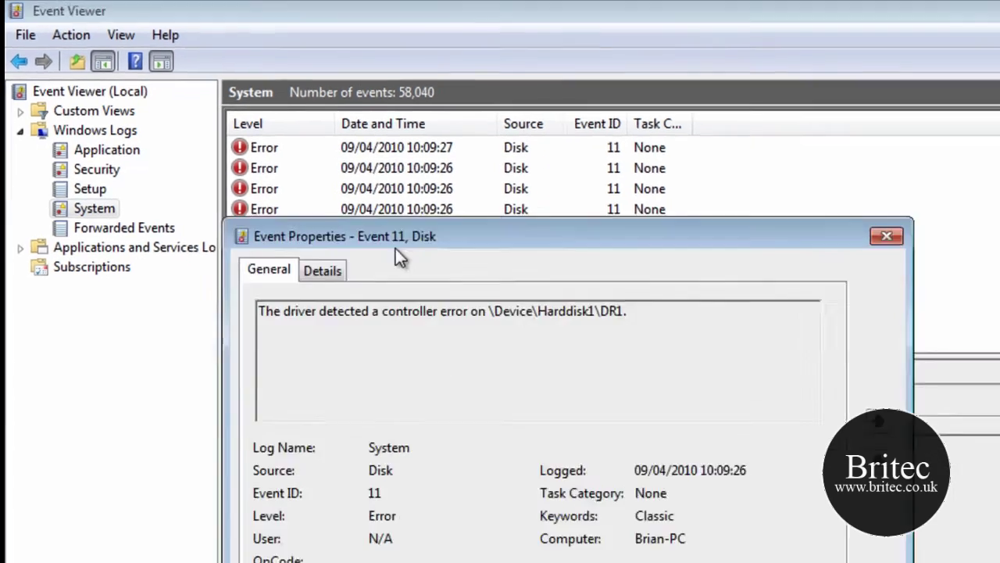
{"action": "left_click_drag", "start_coordinate": [534, 205], "coordinate": [597, 203]}
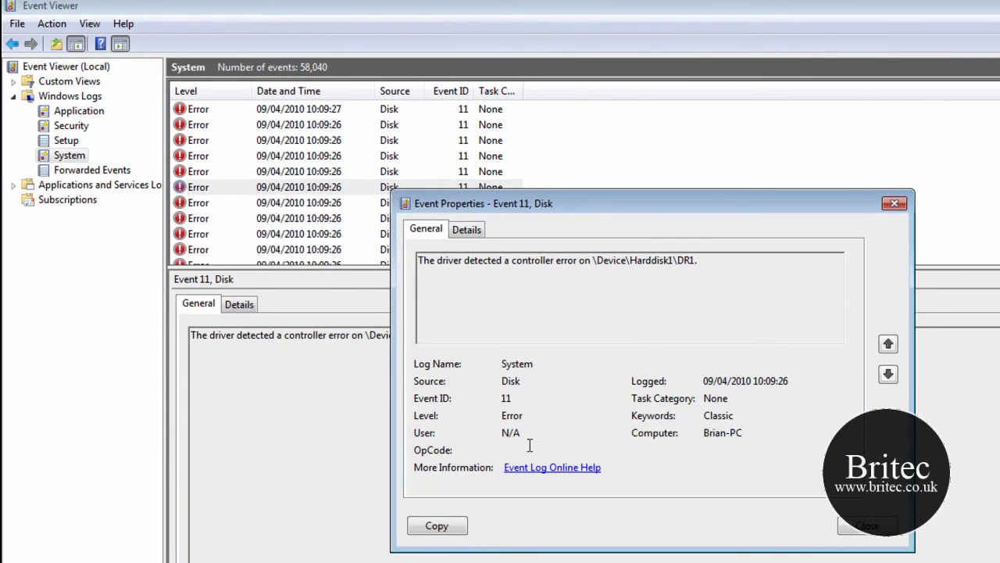
{"action": "left_click_drag", "start_coordinate": [748, 431], "coordinate": [703, 432]}
{"action": "left_click", "coordinate": [893, 204]}
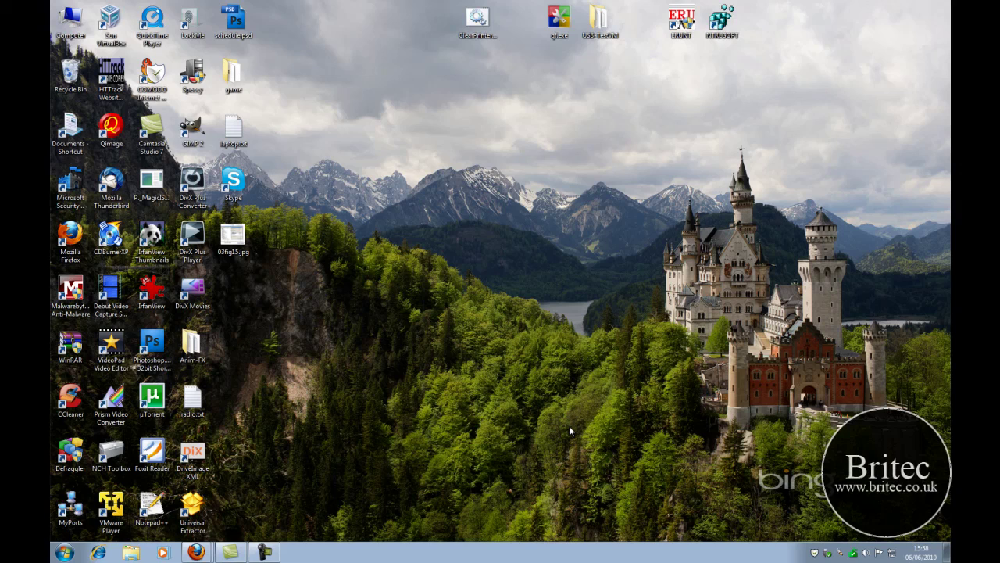
{"action": "left_click", "coordinate": [264, 551]}
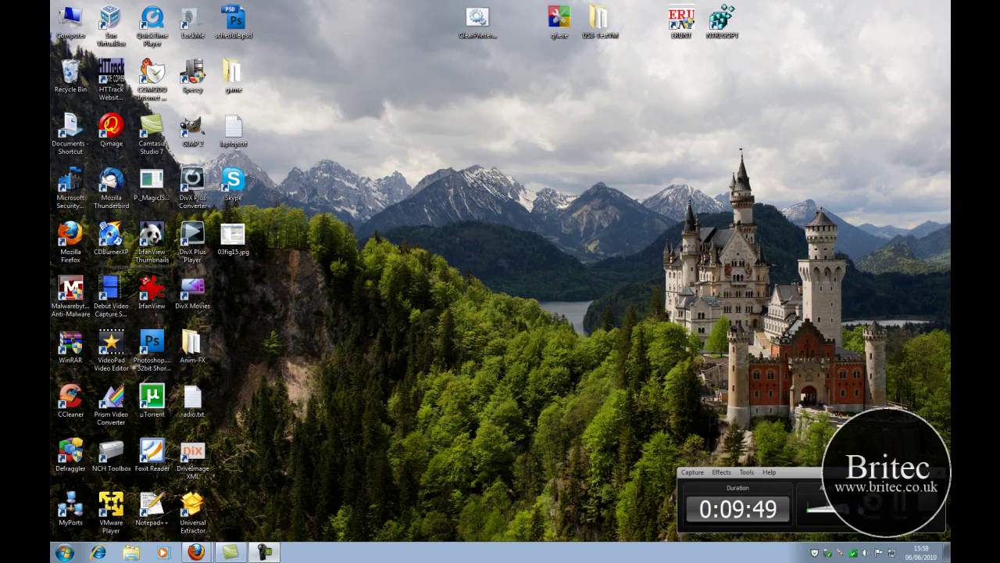